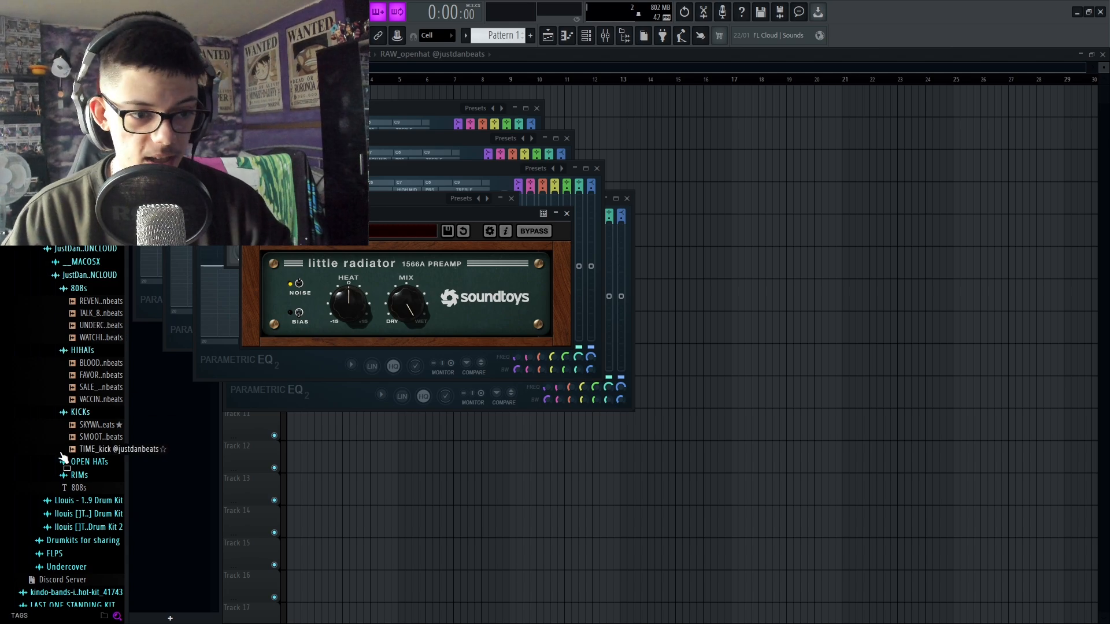
Step: Audition the kick samples in the Pierre Kit's kick folder, including KICK - sad and KICK - soft
click(55, 208)
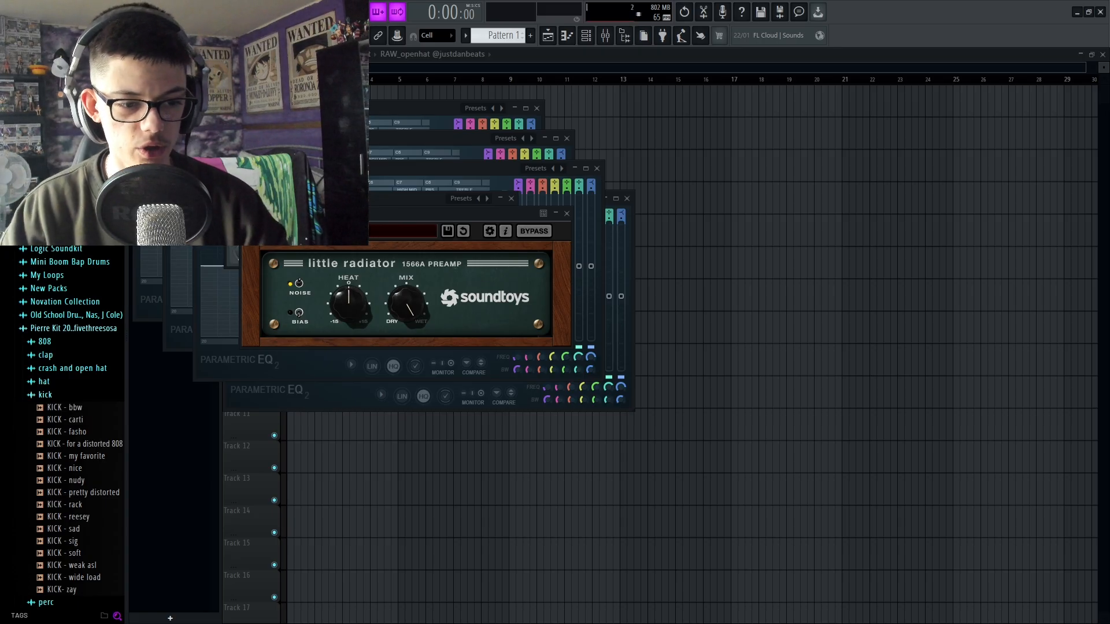
scroll(49, 333, down, 5)
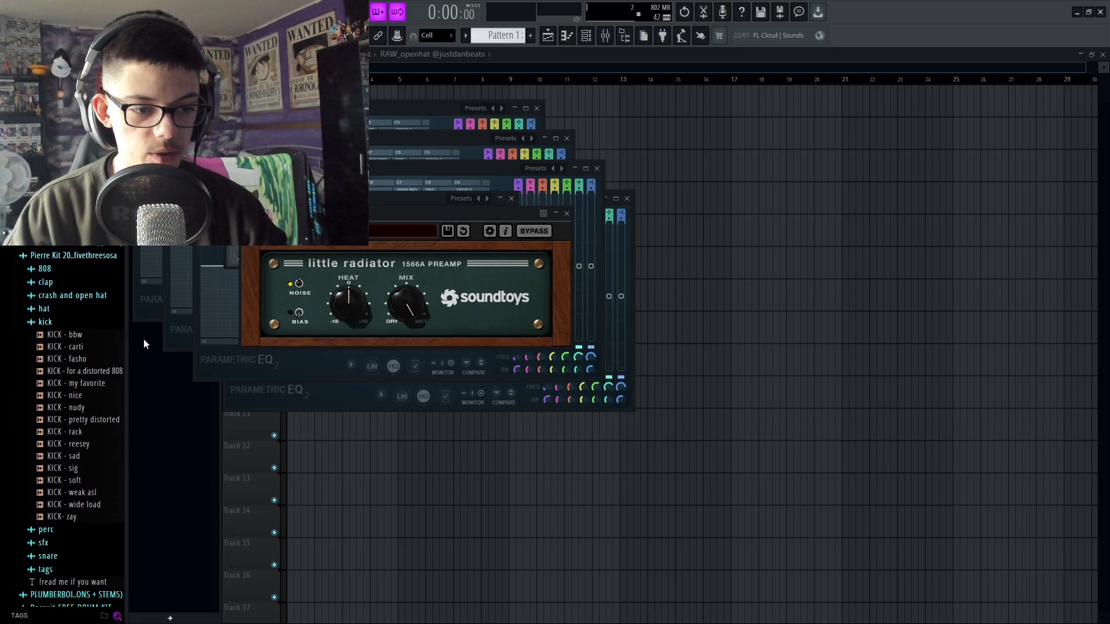
scroll(57, 317, down, 8)
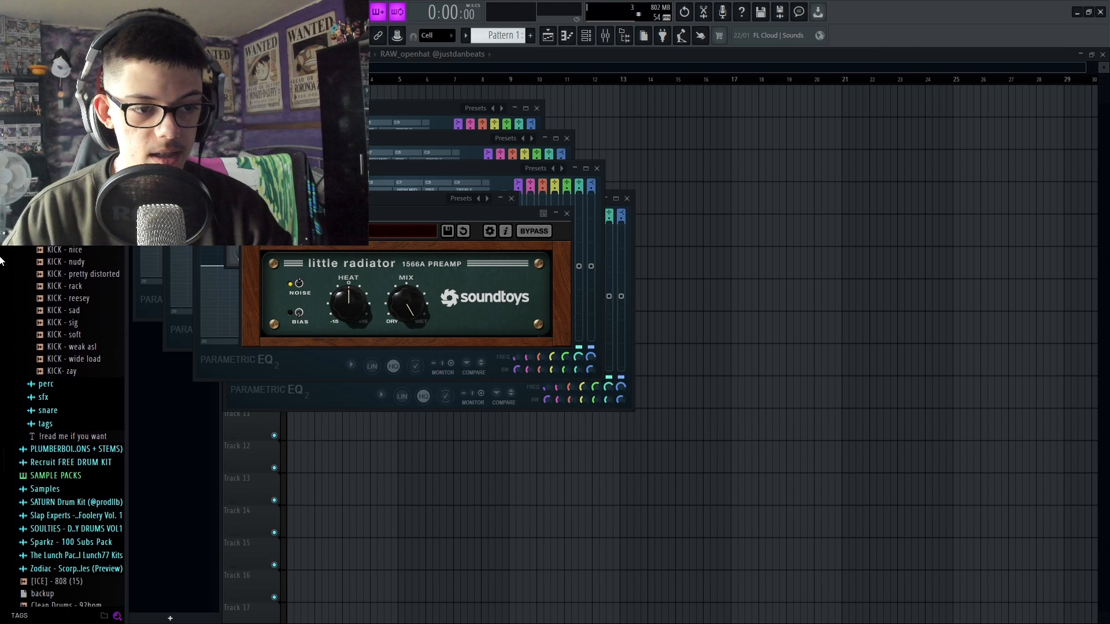
click(85, 249)
click(86, 312)
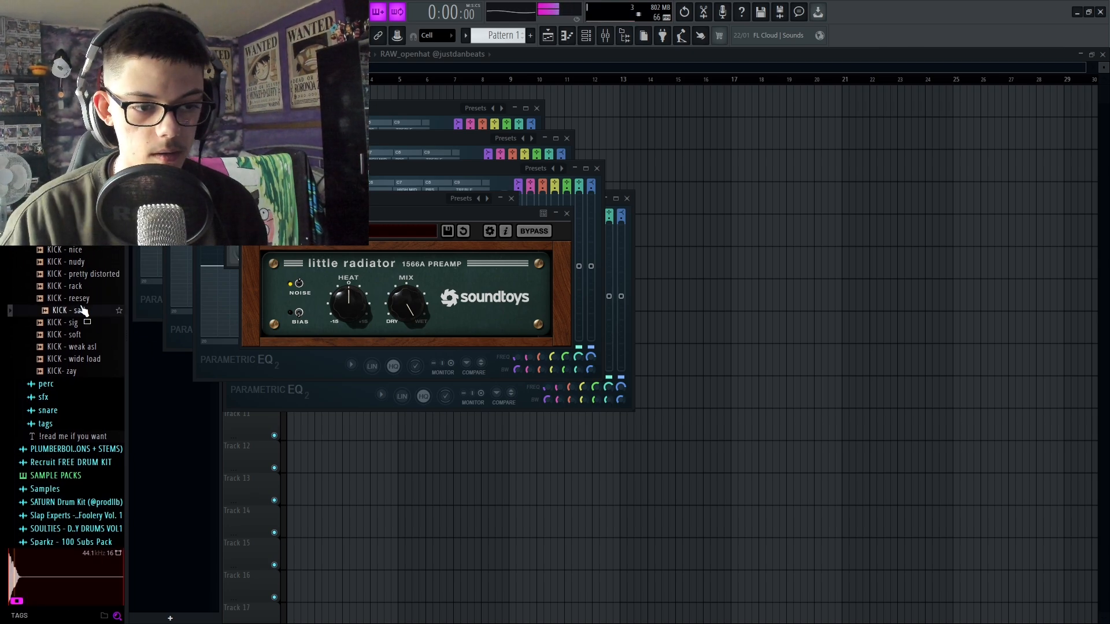
click(86, 335)
click(83, 248)
click(85, 251)
Step: Audition the Pierre Kit's snare and hat samples and add SNARE - rambo, HAT - basic and HAT - bourne to the channel rack
click(48, 411)
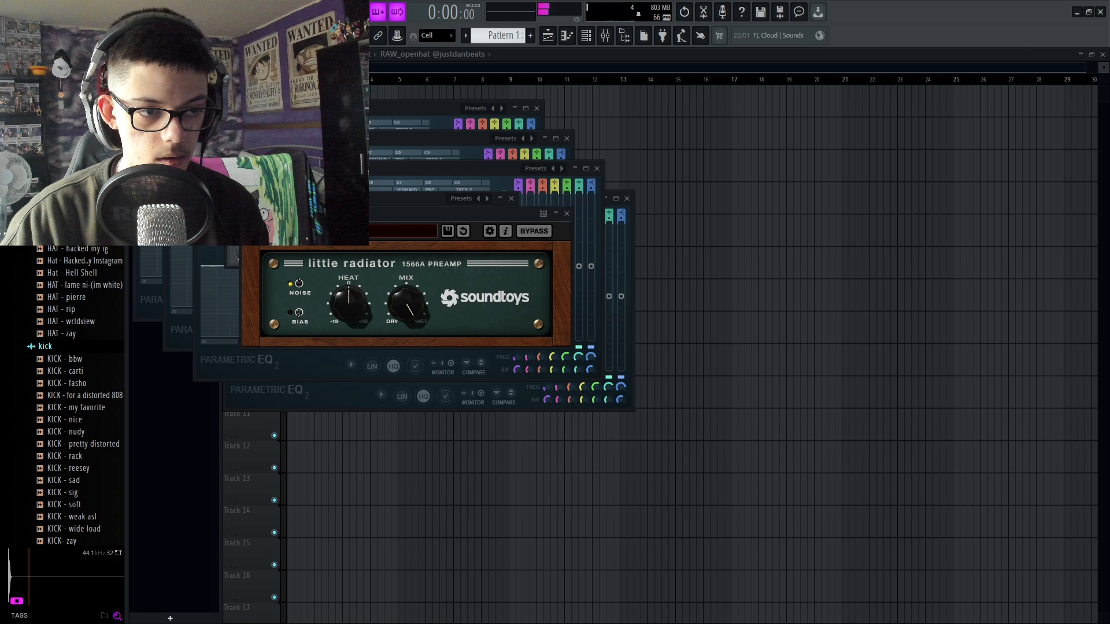
scroll(52, 387, down, 2)
click(74, 412)
click(75, 435)
click(75, 447)
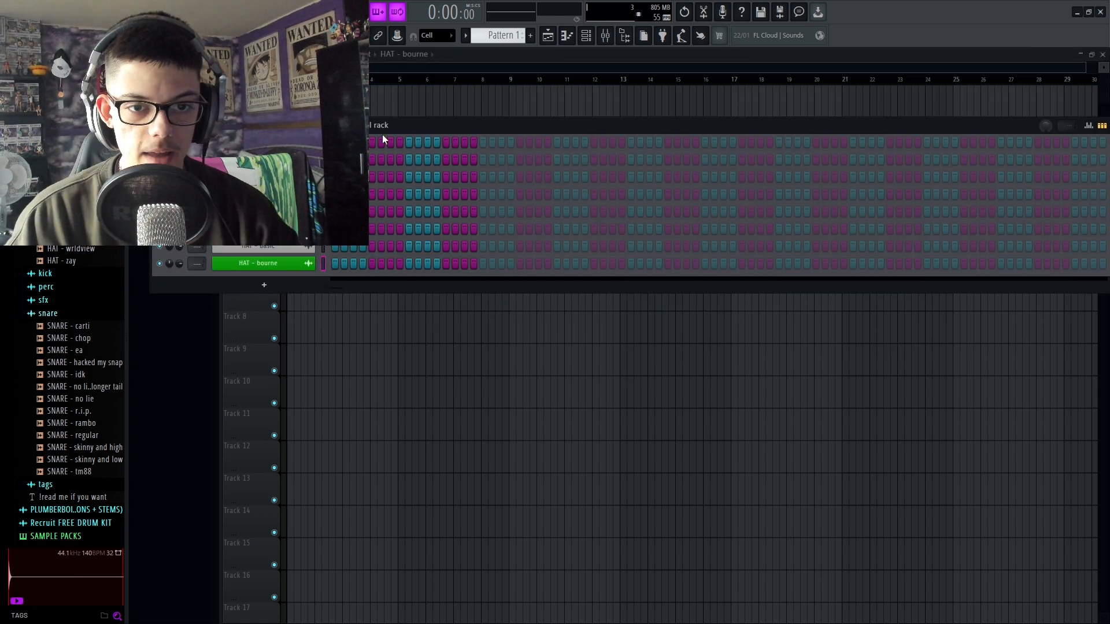
Step: Reposition the channel rack and place SNARE - rambo hits on steps 9 and 25
drag(382, 134, 471, 84)
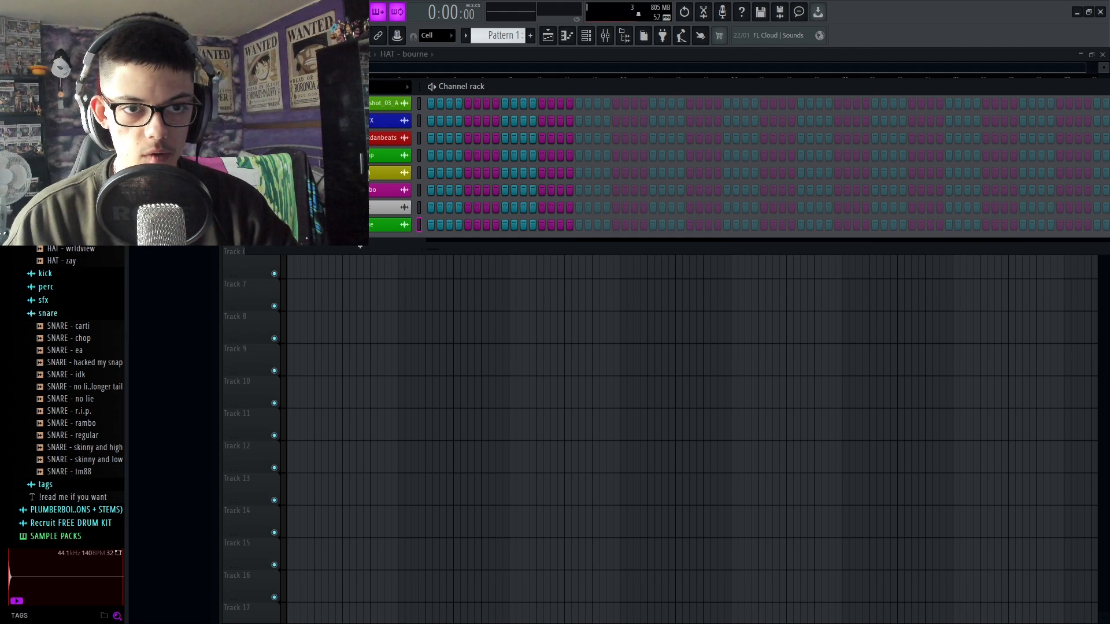
key(space)
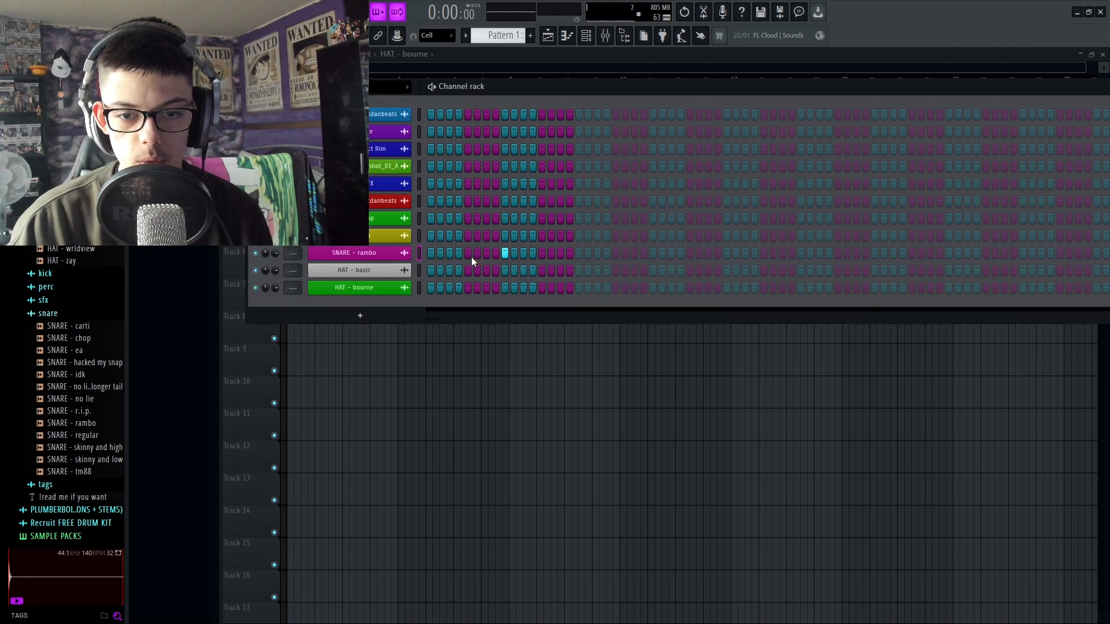
click(653, 253)
click(801, 252)
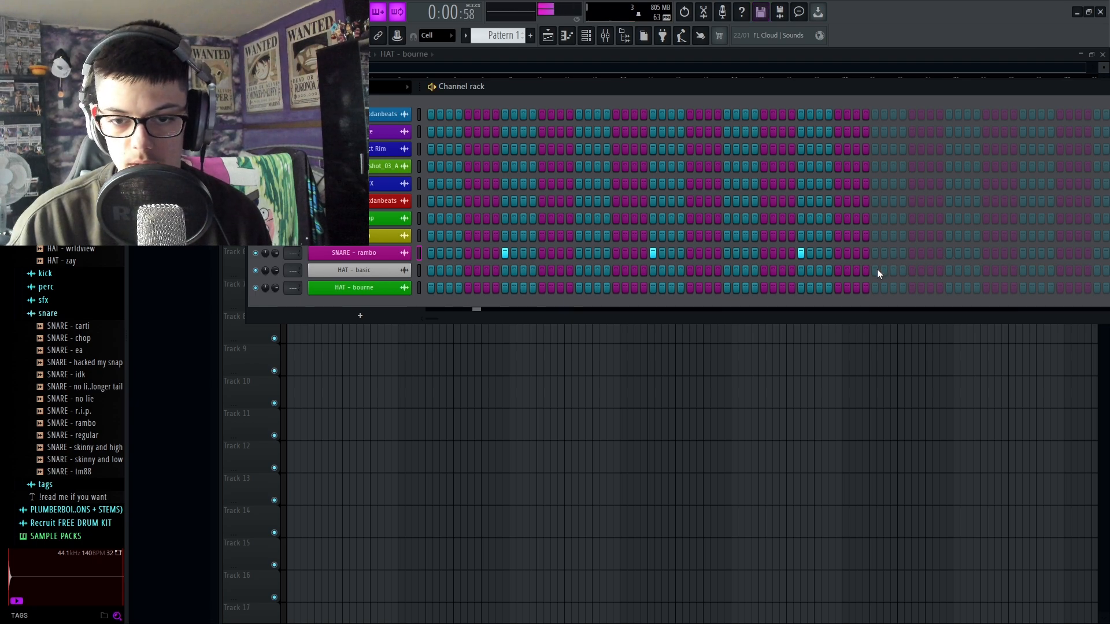
right_click(801, 252)
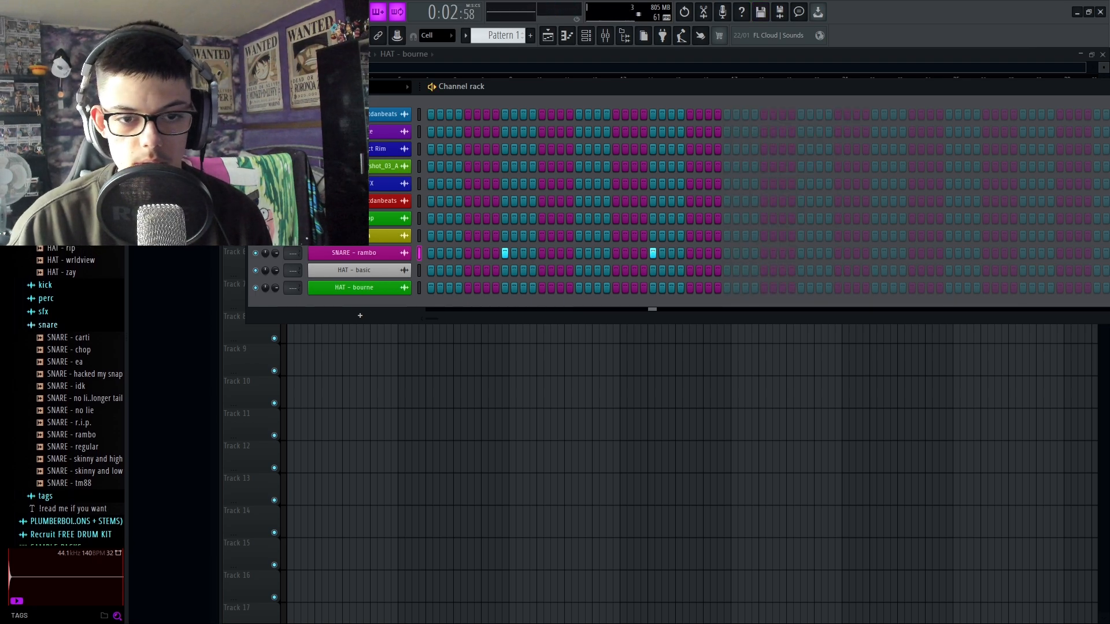
Step: Try kick hits on steps 1 and 19 of the uppermost visible channel
click(431, 115)
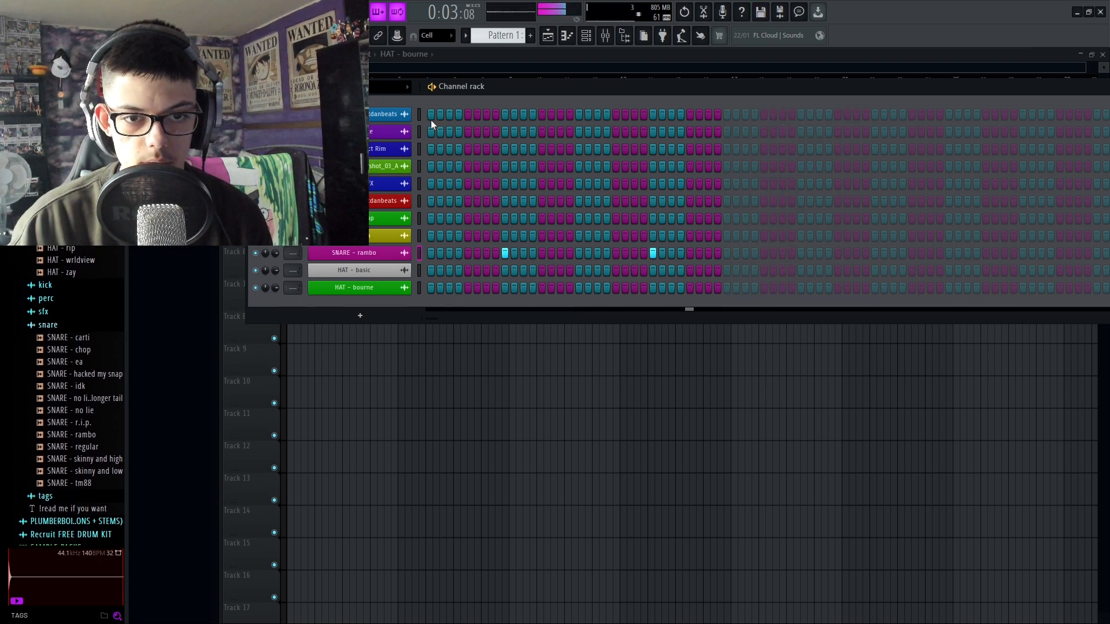
click(599, 113)
key(space)
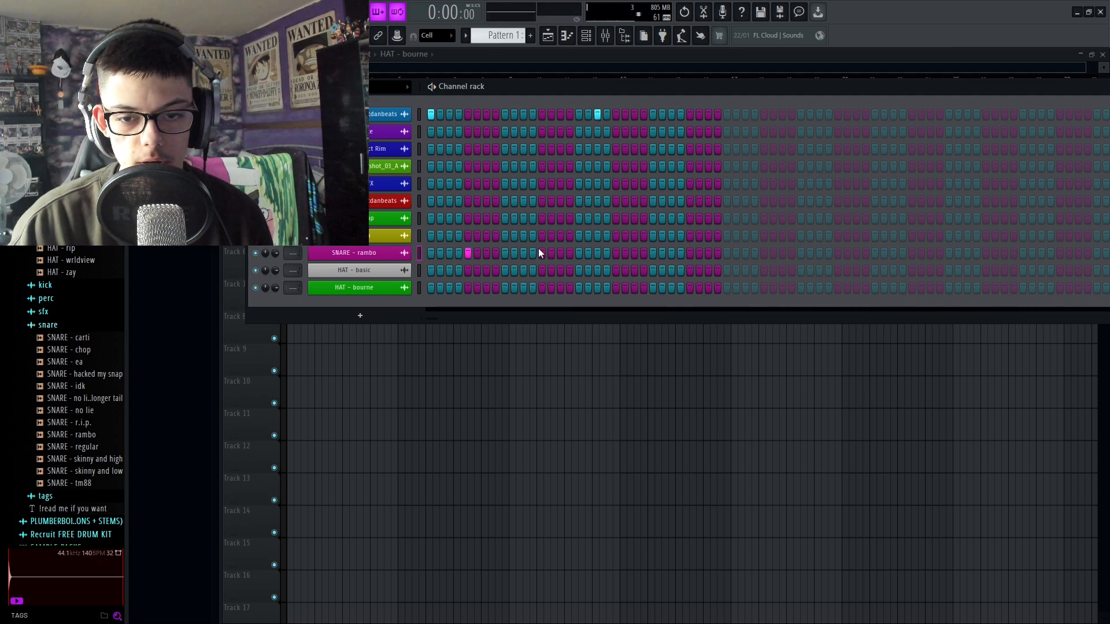
Step: Put the SNARE - rambo hits back on steps 9 and 25, and add hits on steps 15 and 19 of the yellow channel
key(space)
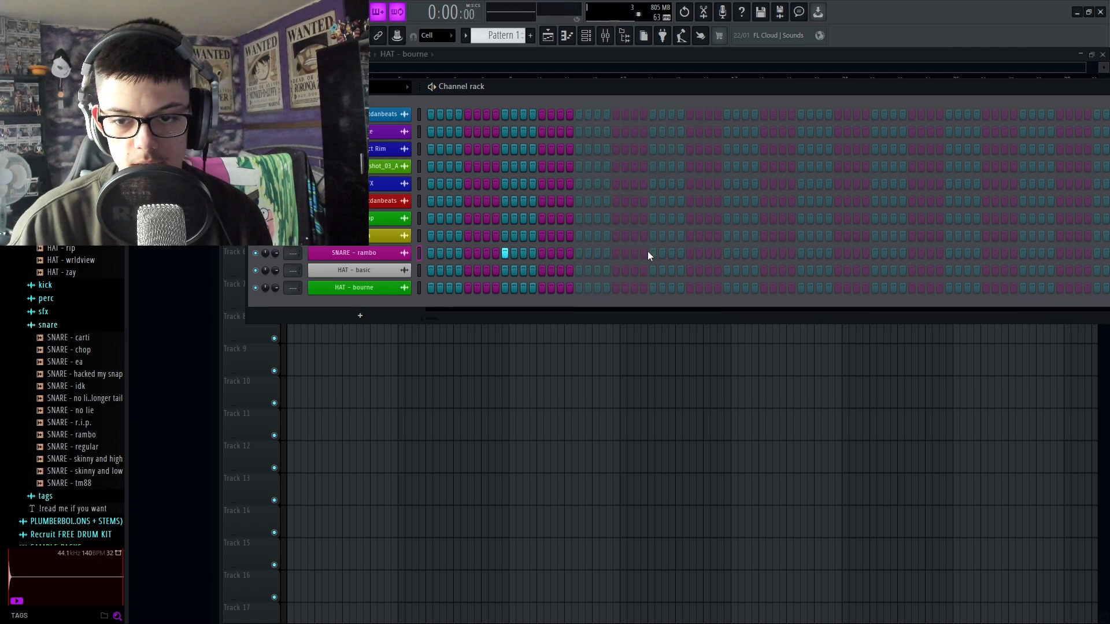
click(652, 253)
key(space)
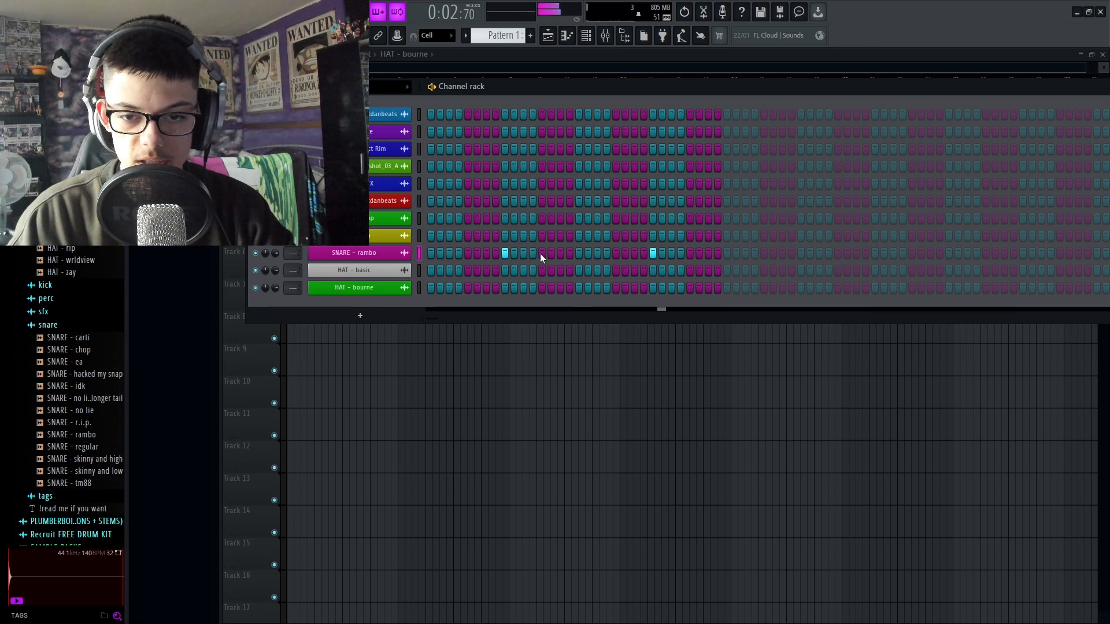
click(560, 235)
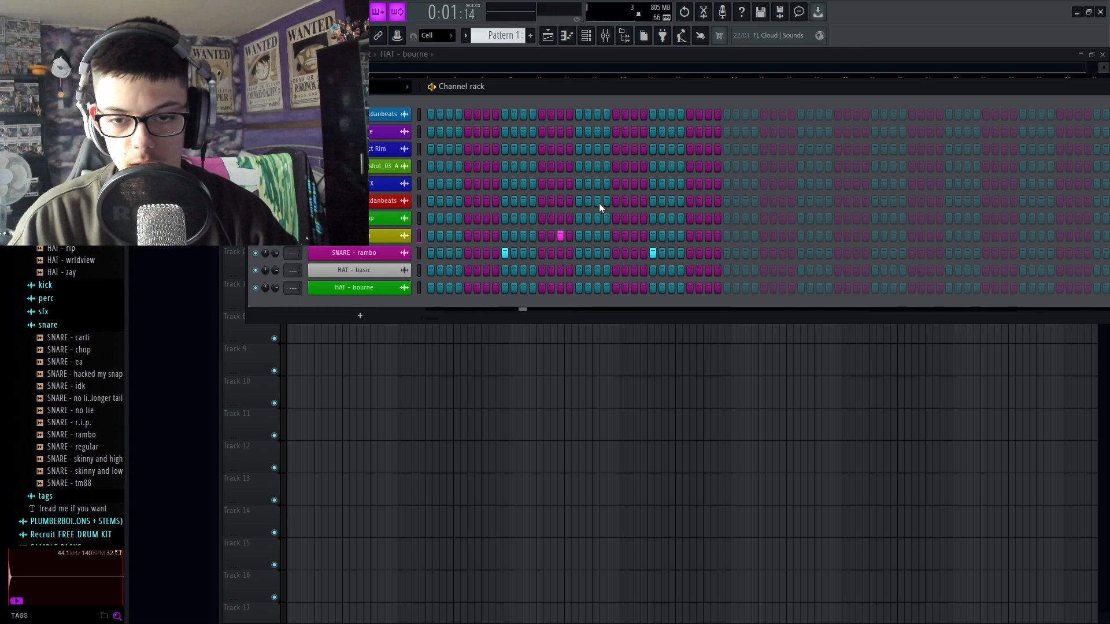
click(596, 237)
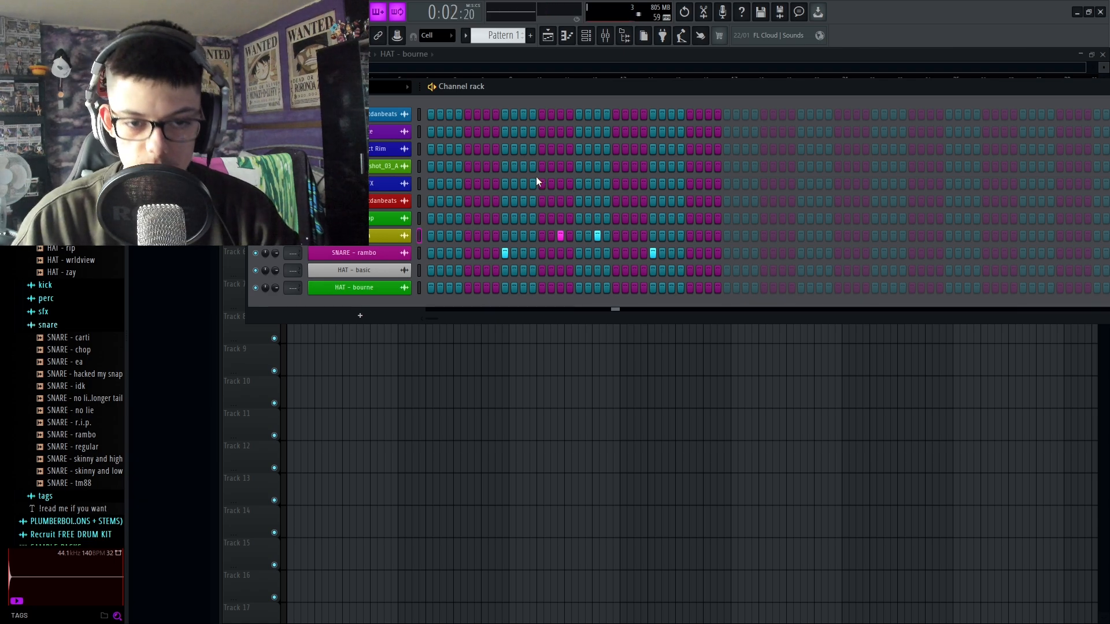
Step: Check the SNARE - chop sample's channel settings and place its hits on steps 9, 11 and 25
click(362, 218)
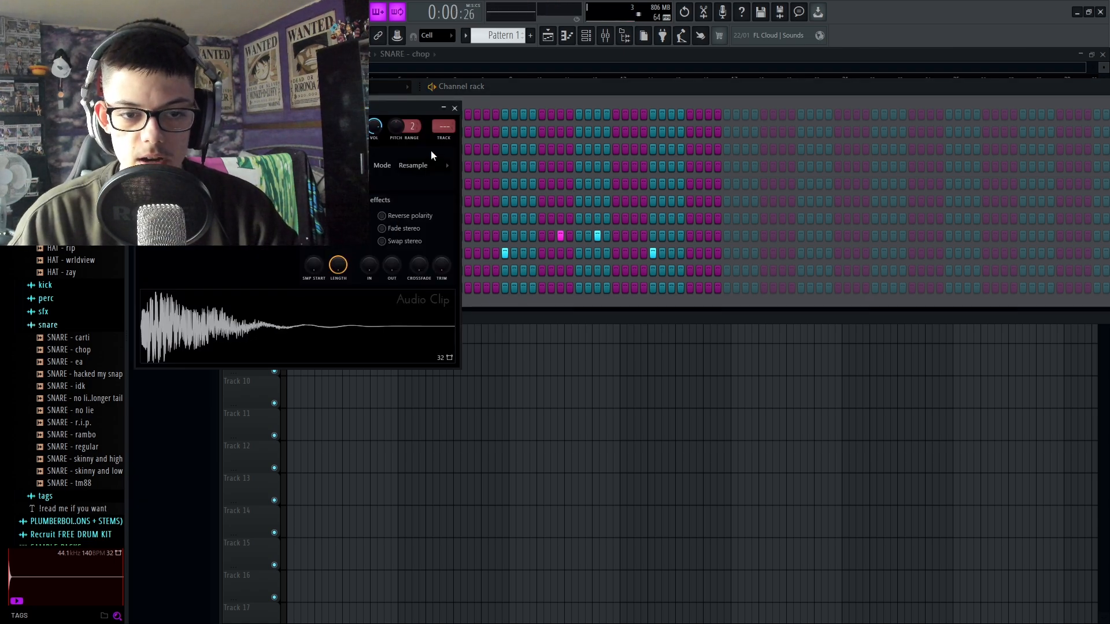
click(455, 109)
click(506, 219)
click(652, 219)
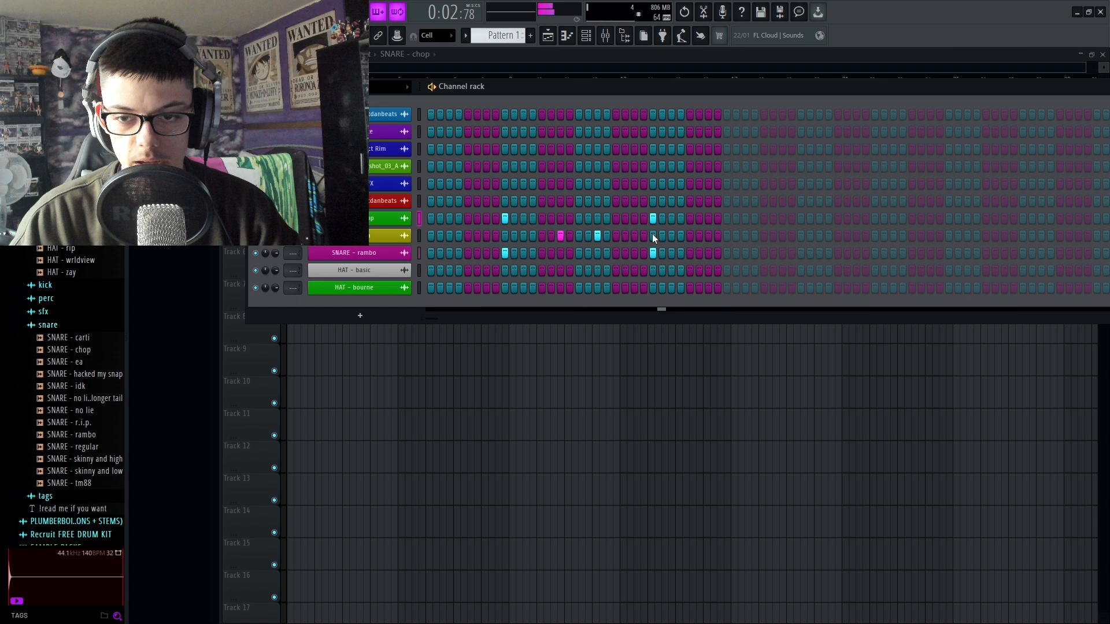
click(523, 219)
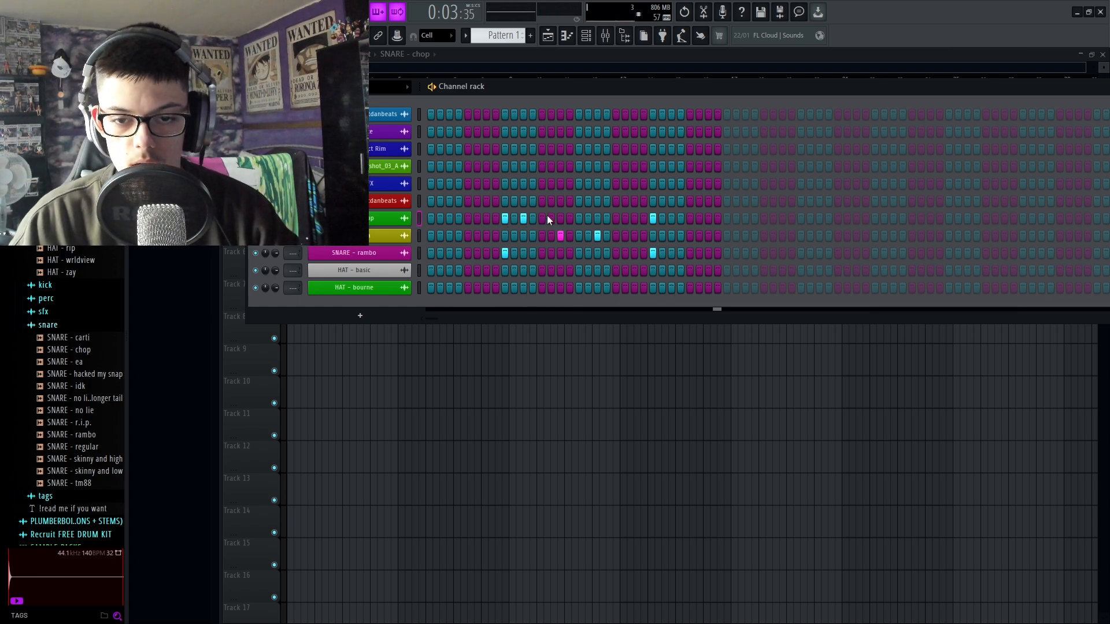
Step: Lower the velocity of the SNARE - chop hit on step 11 to just under half in the graph editor
right_click(405, 218)
click(439, 231)
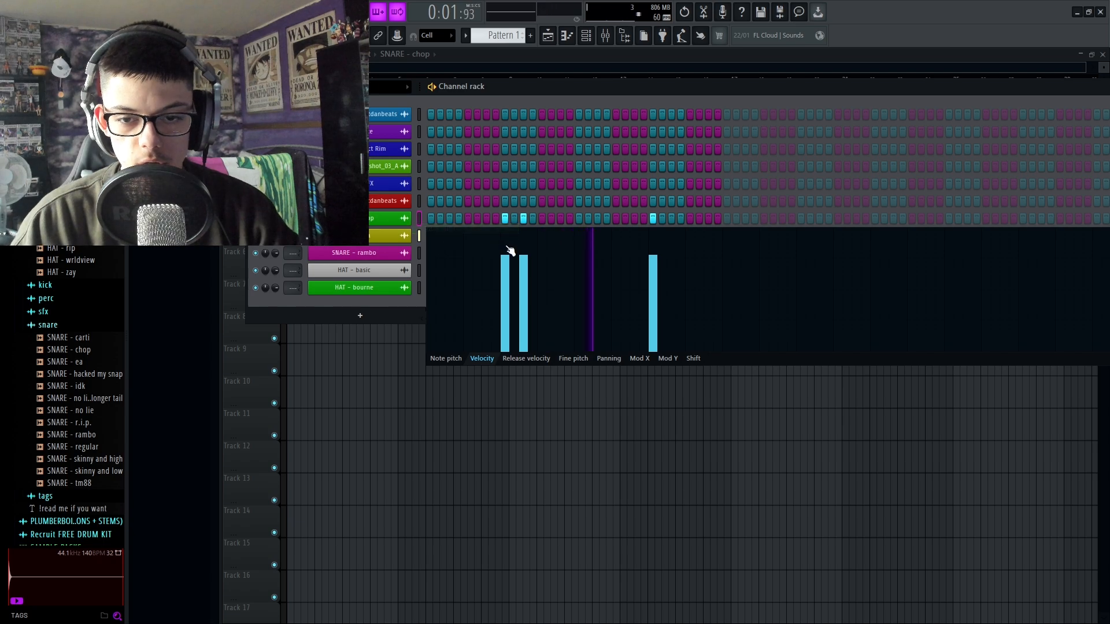
click(523, 297)
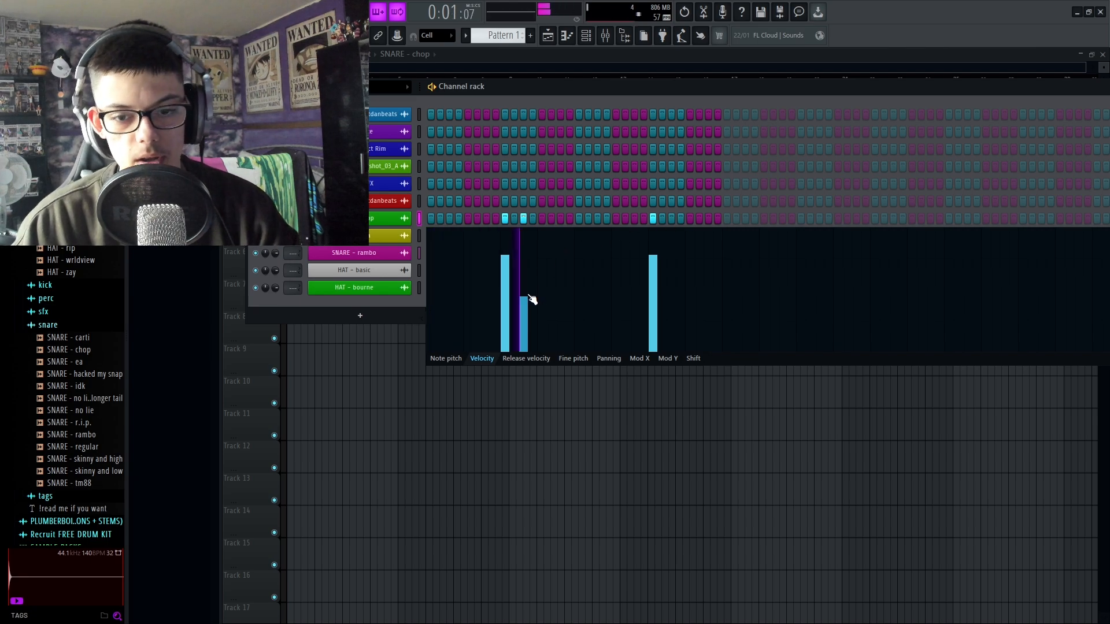
click(393, 299)
Step: Fill HAT - basic with a hit every 2 steps and place a kick on step 1 of the uppermost visible channel
right_click(410, 266)
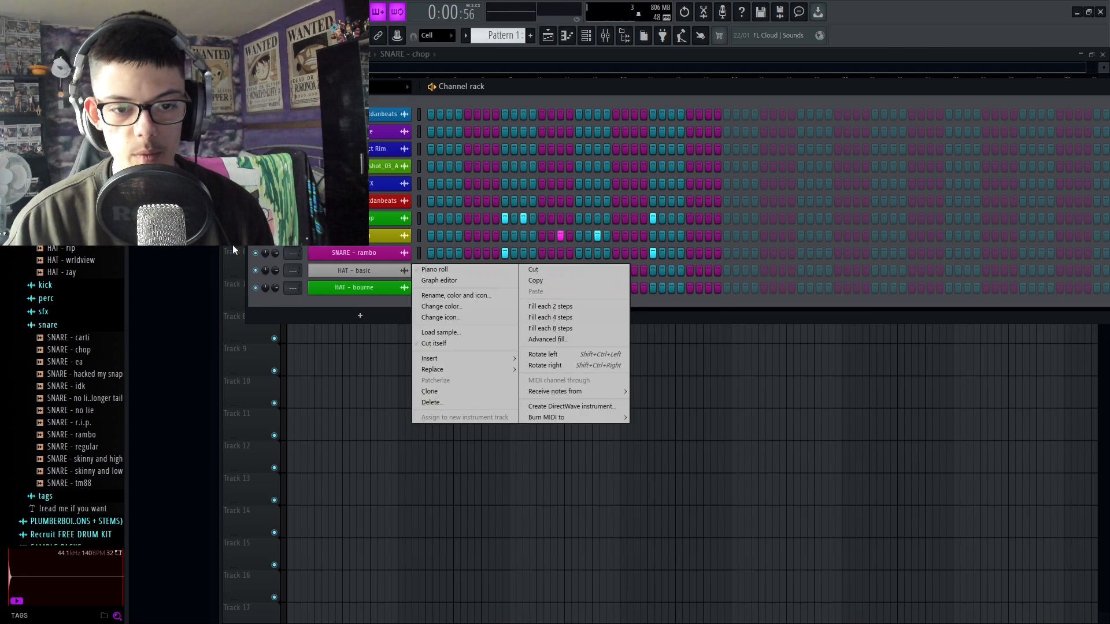
click(350, 297)
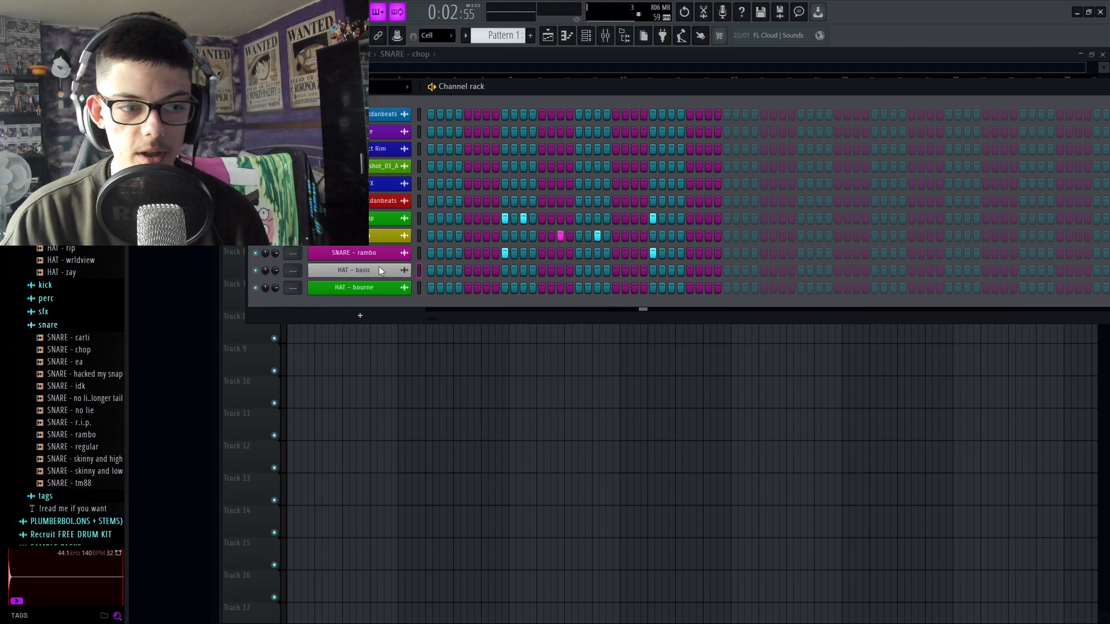
right_click(409, 268)
click(543, 306)
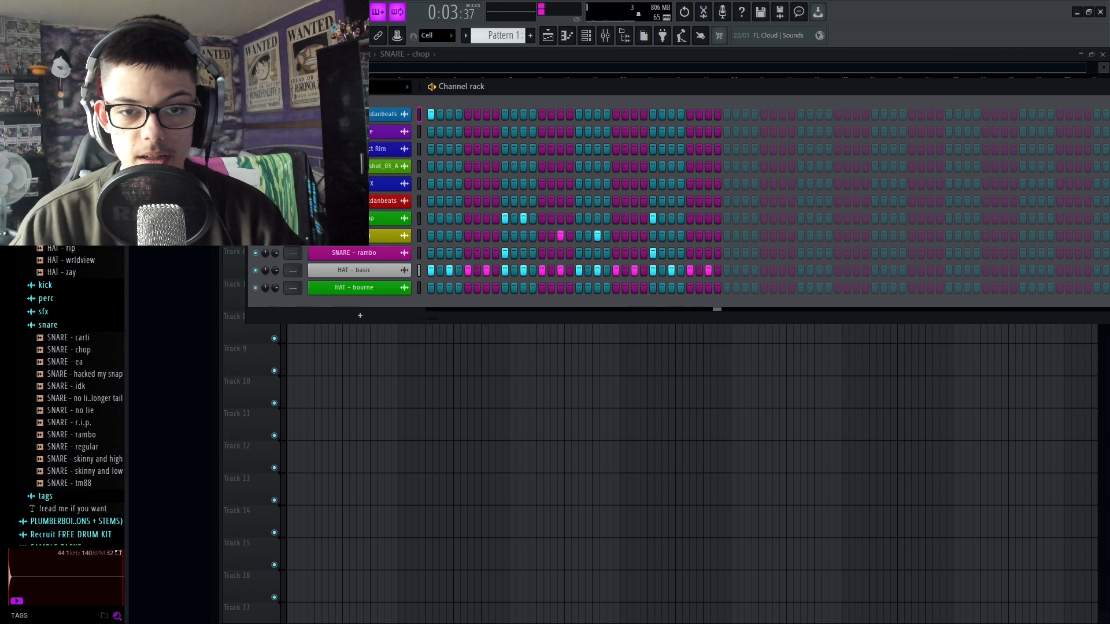
key(space)
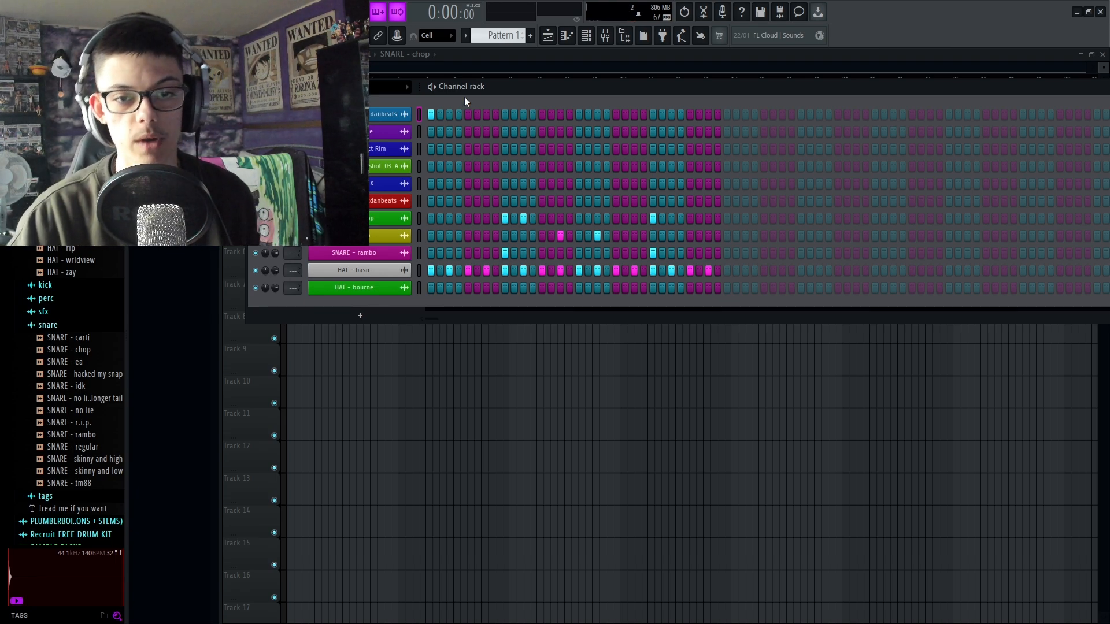
drag(452, 88, 429, 74)
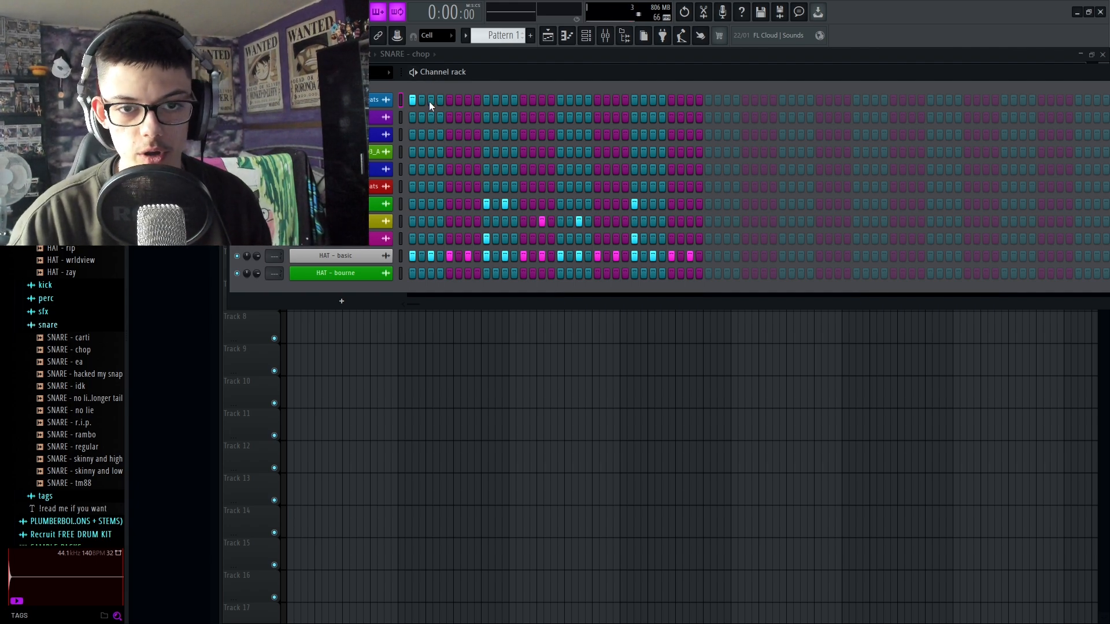
Step: Try a second kick hit on step 3 and on step 5, playing the pattern back each time
drag(430, 101, 404, 93)
key(space)
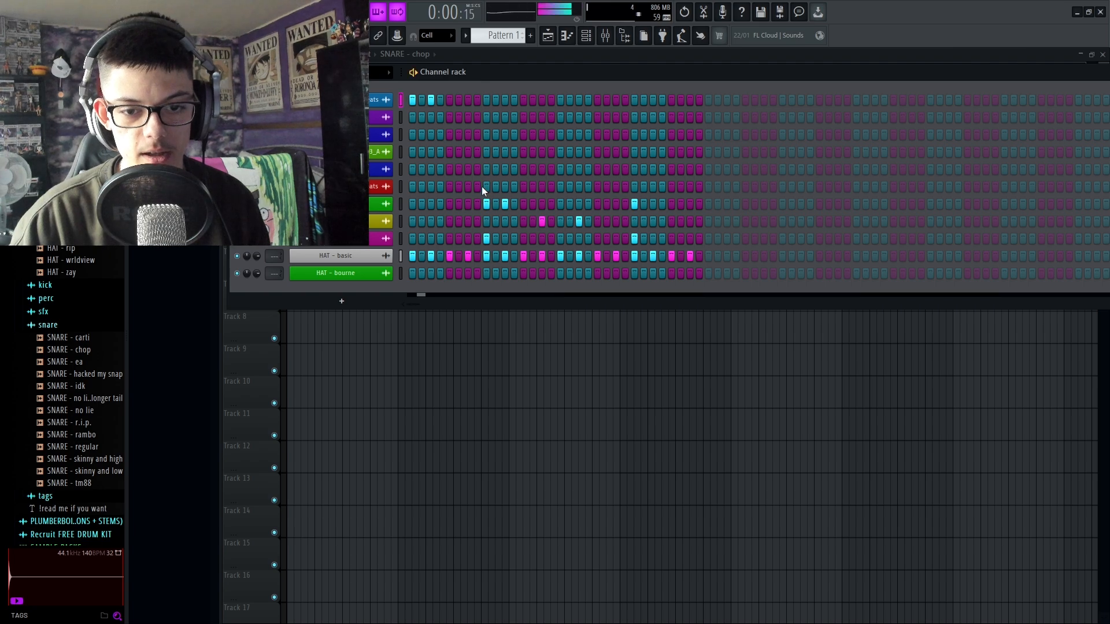
key(space)
right_click(431, 100)
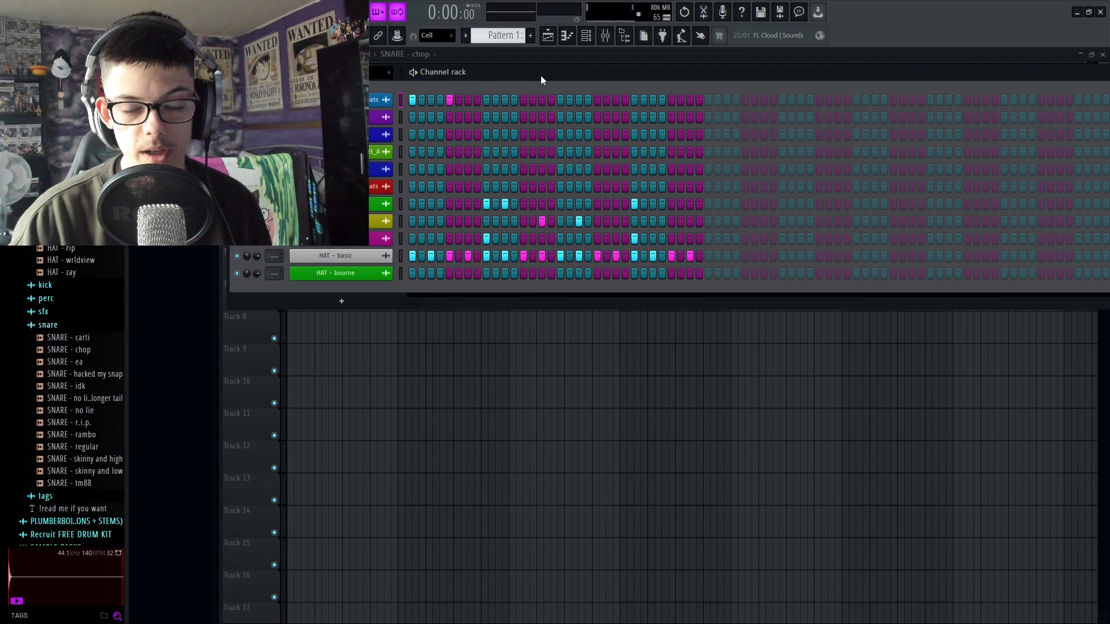
key(space)
key(space)
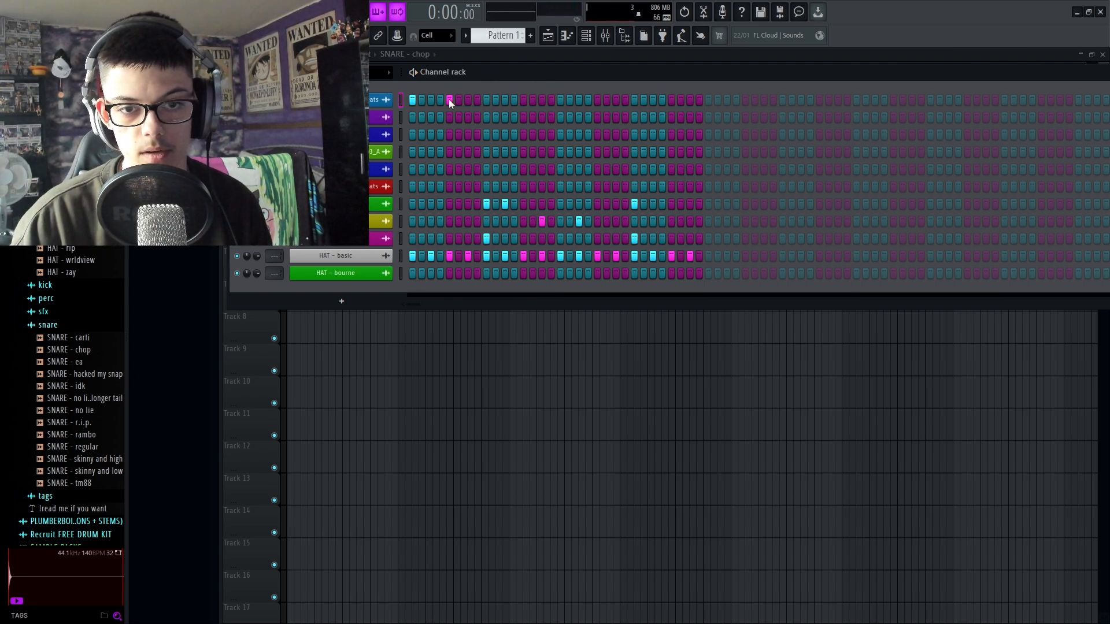
Step: Place further kick hits on steps 7, 23 and 31 while playing the pattern
click(467, 100)
key(space)
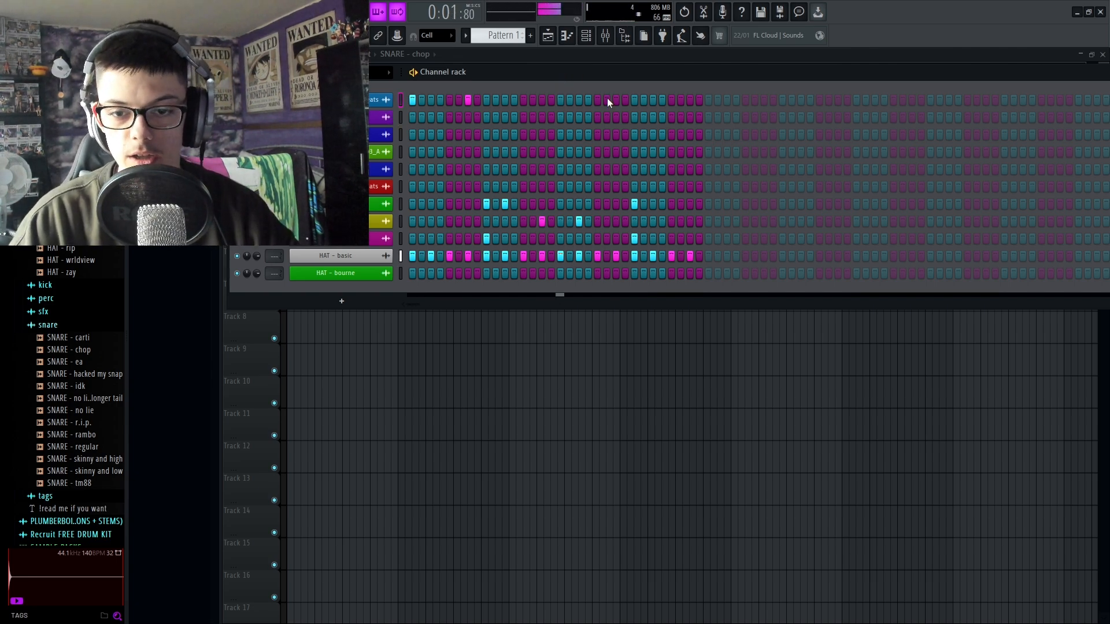
click(690, 100)
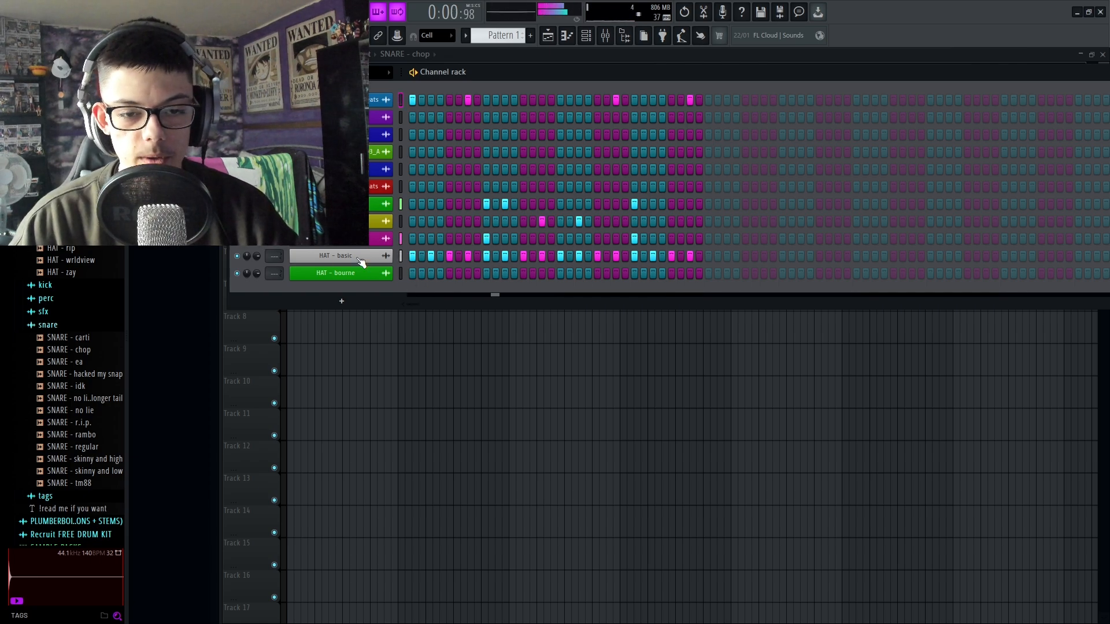
Step: Convert HAT - basic to piano roll notes and apply quick legato to all of them so they fill both bars
right_click(370, 256)
click(407, 259)
scroll(324, 203, up, 3)
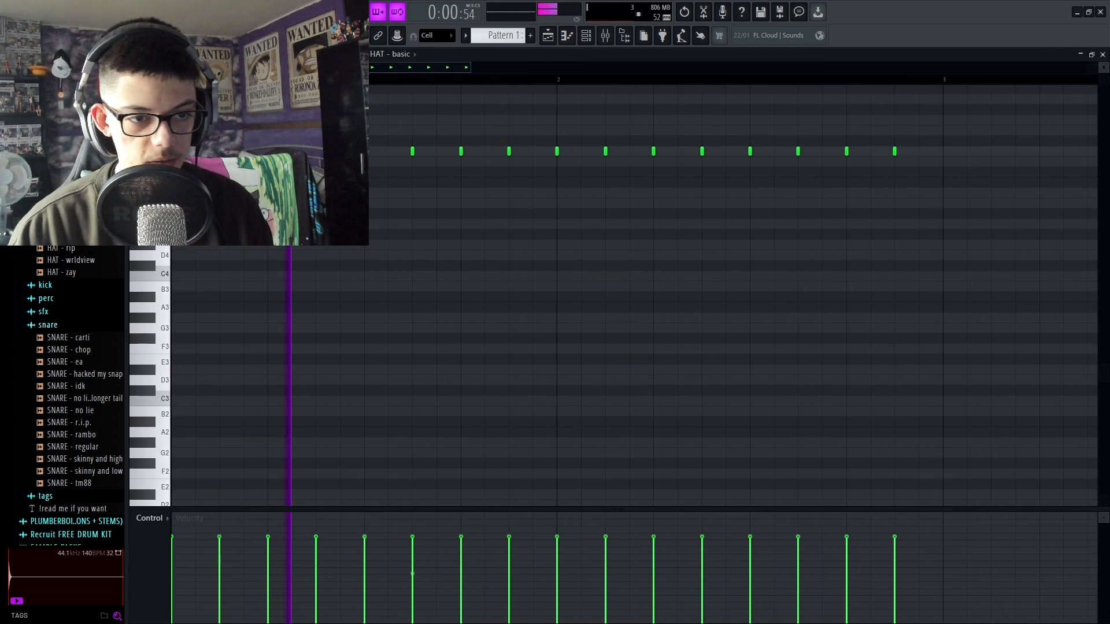
key(ctrl+a)
scroll(324, 202, up, 2)
key(ctrl+l)
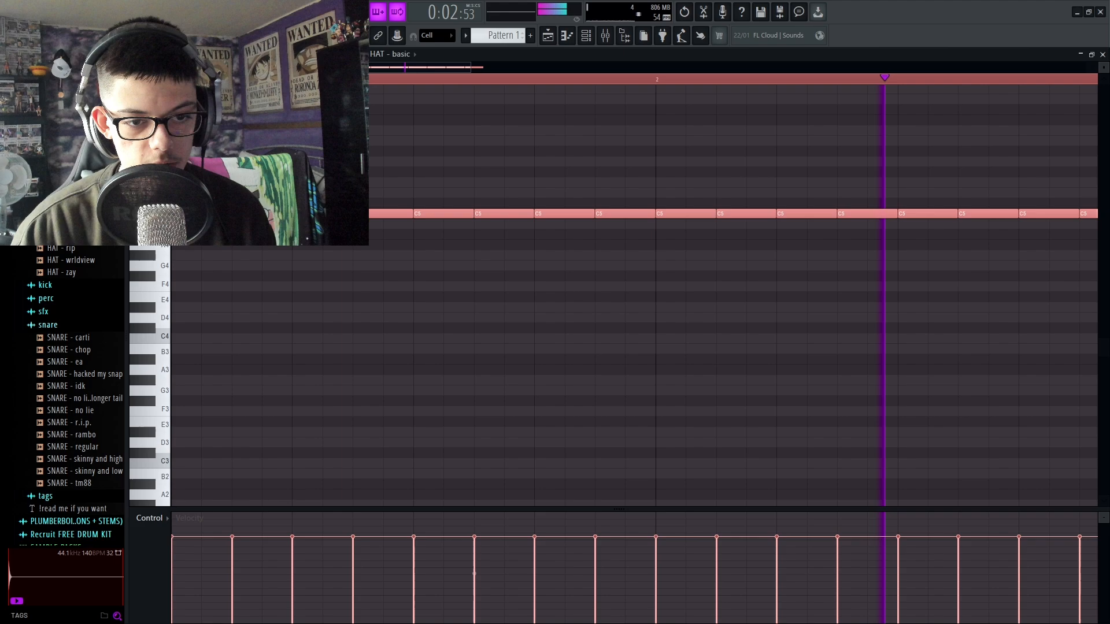
scroll(347, 220, down, 2)
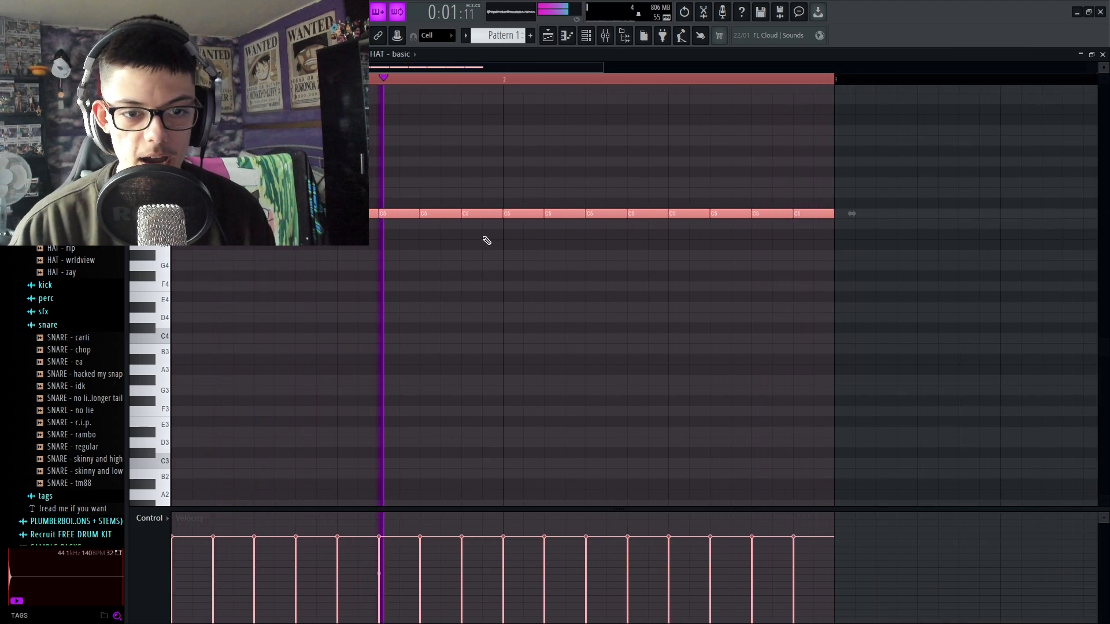
key(space)
click(457, 123)
right_click(457, 123)
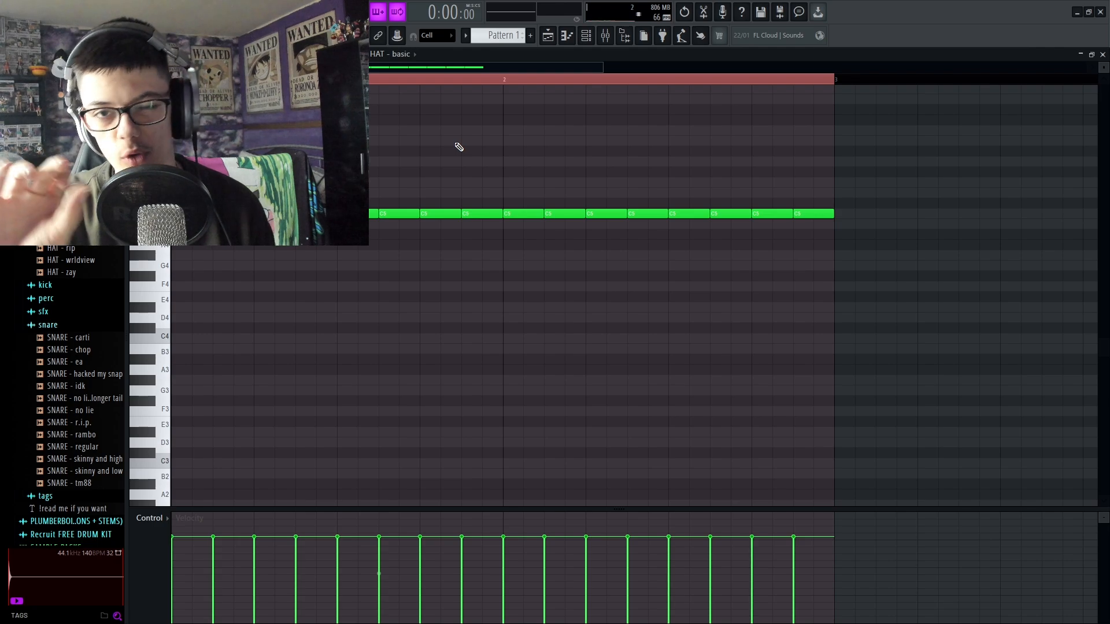
Step: Chop the HAT - basic notes on step 9 and step 23 into four equal parts each
key(space)
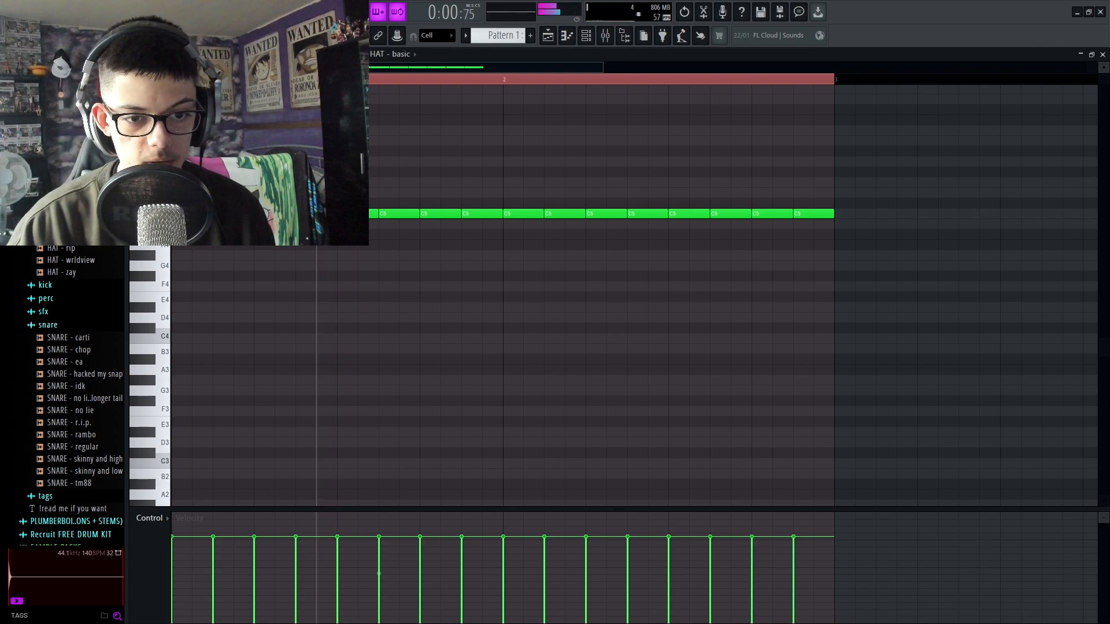
scroll(256, 214, up, 2)
drag(396, 157, 408, 250)
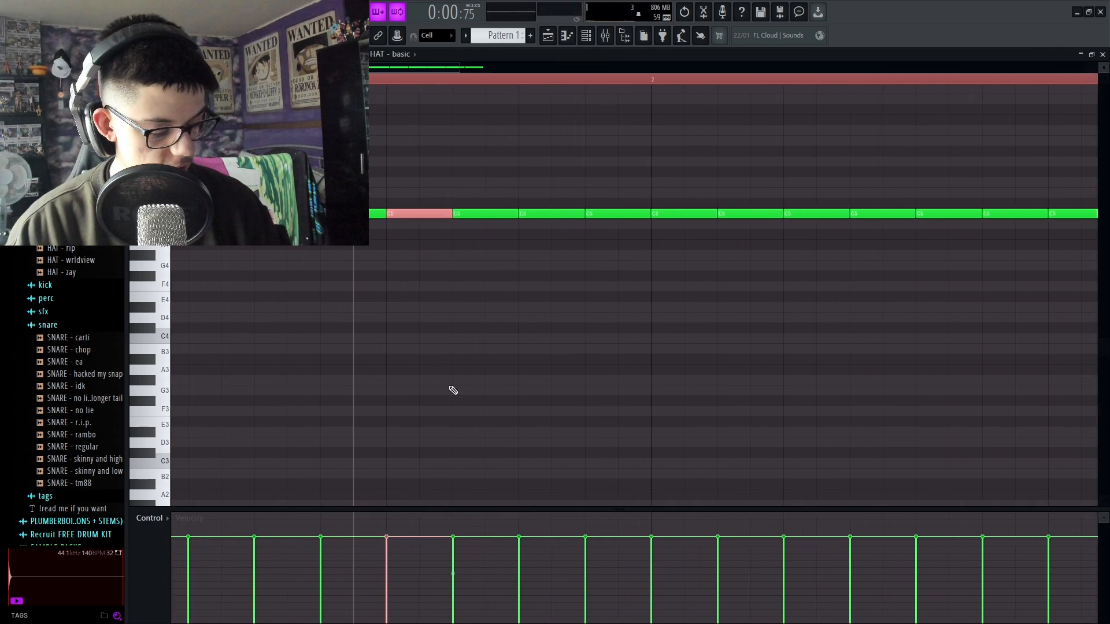
key(ctrl+u)
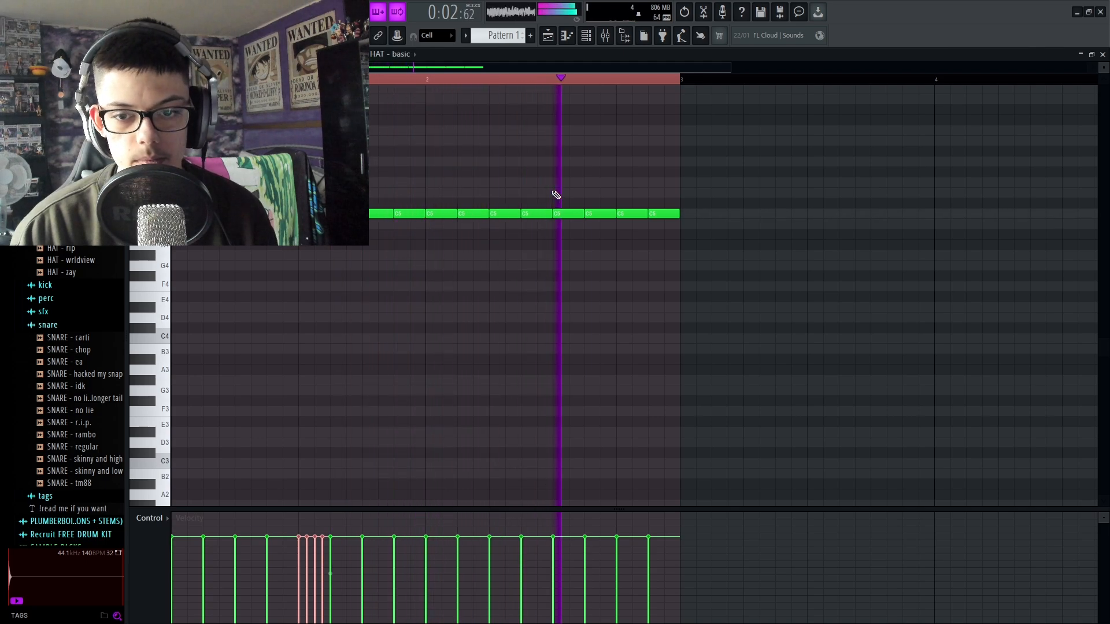
ctrl+click(548, 214)
key(alt+u)
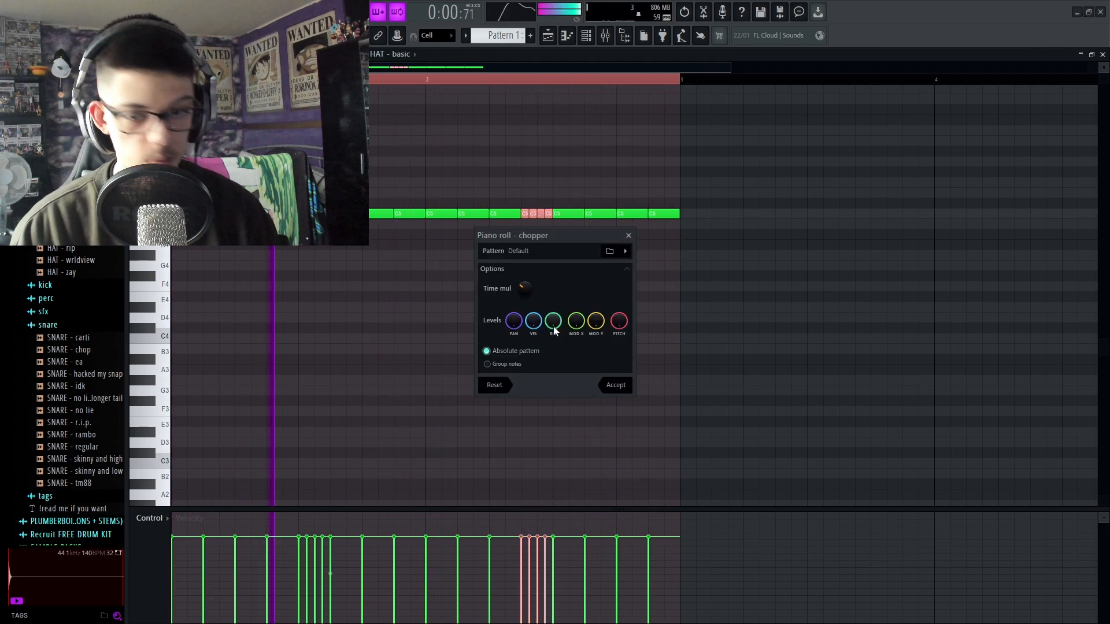
click(627, 384)
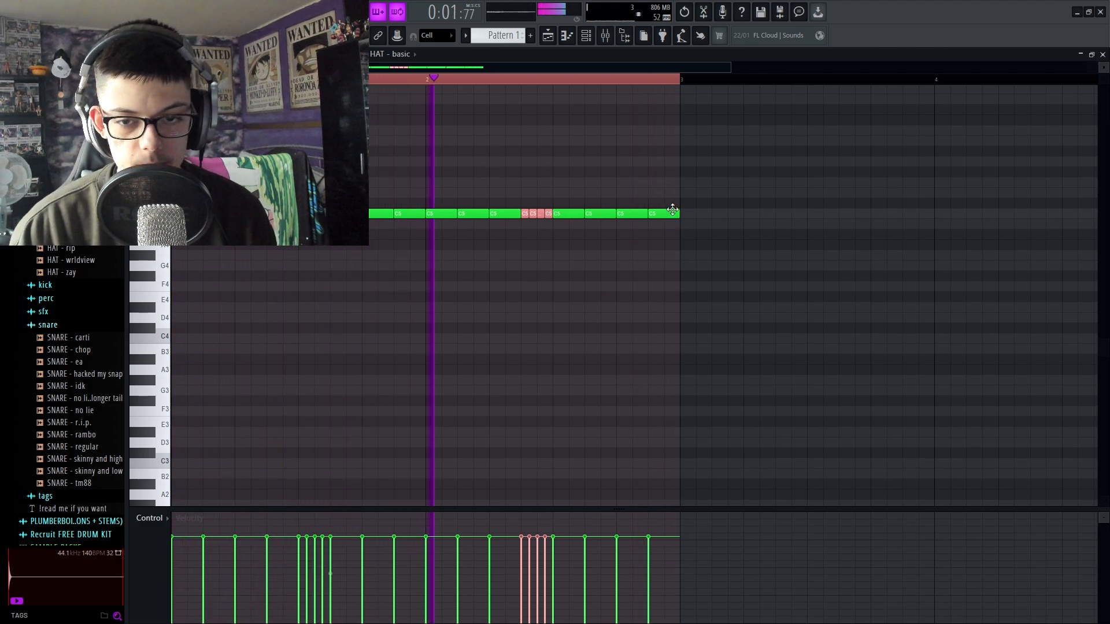
Step: Lower the last three notes of the first hi-hat roll to B4, A4 and F4 and play the pattern back
key(space)
scroll(204, 213, up, 3)
drag(405, 214, 431, 285)
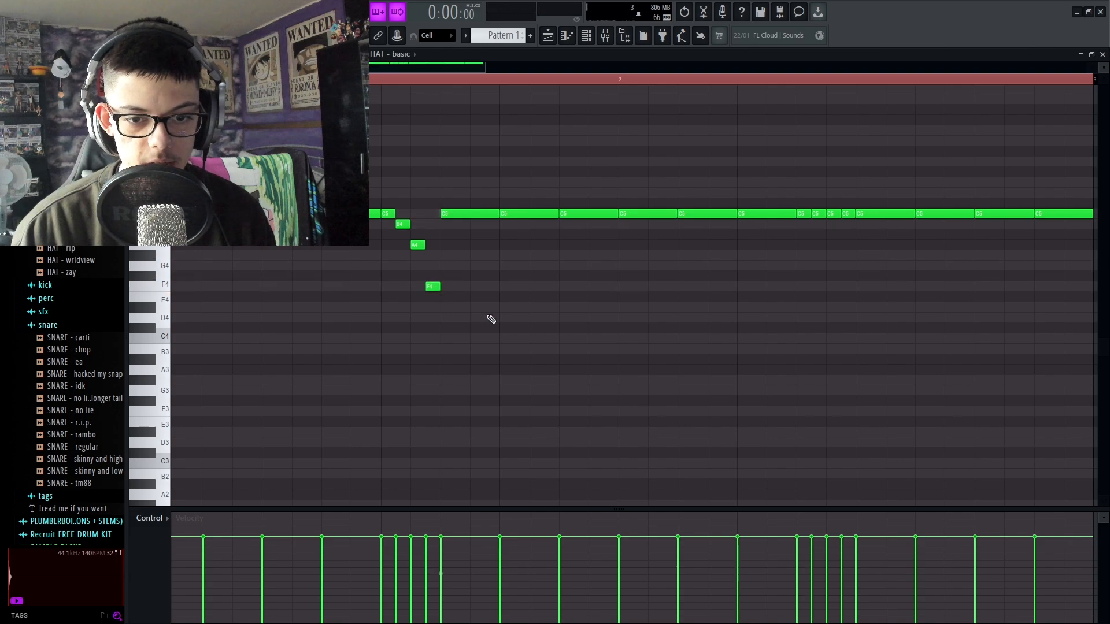
key(space)
scroll(491, 318, down, 2)
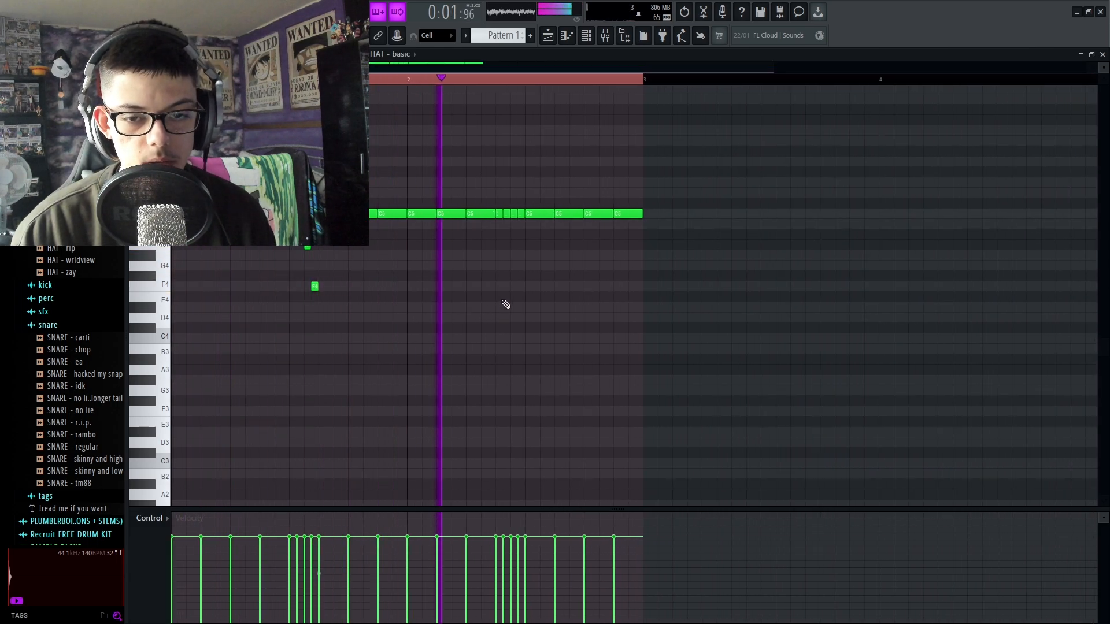
Step: Select the last two hi-hat notes of bar 2 and chop each into four equal parts
scroll(885, 242, up, 2)
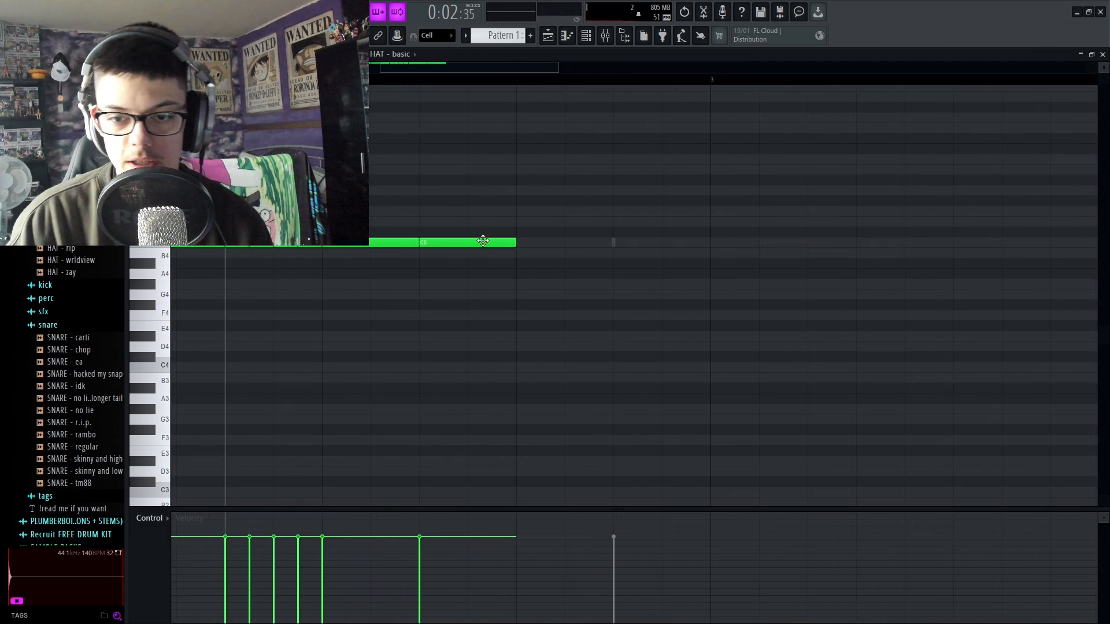
drag(483, 238, 554, 247)
drag(554, 247, 565, 247)
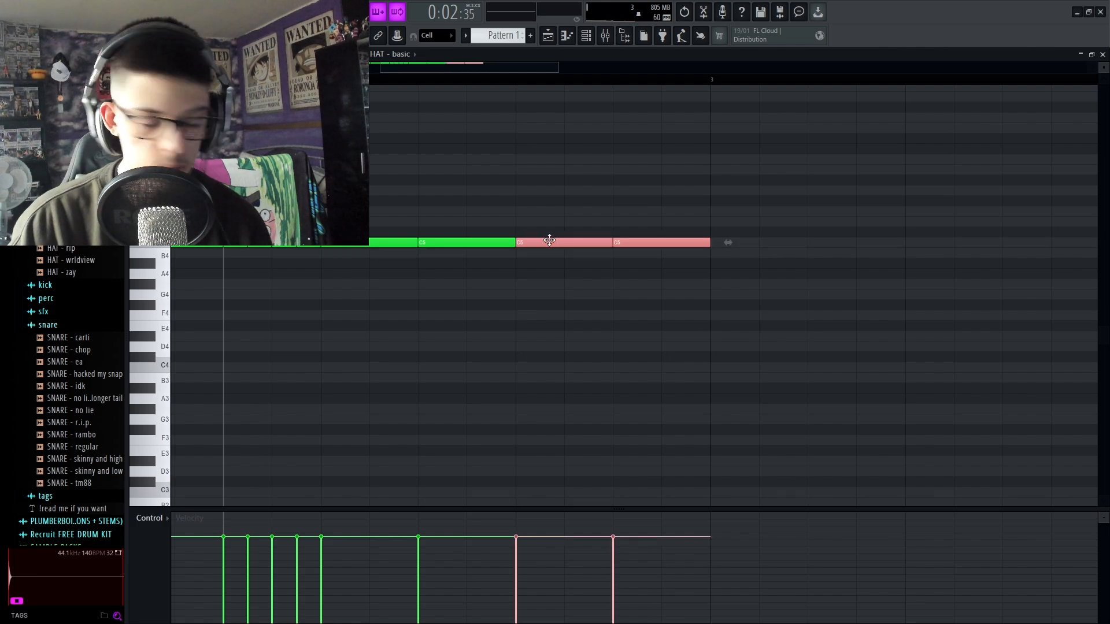
key(alt+u)
drag(525, 289, 524, 265)
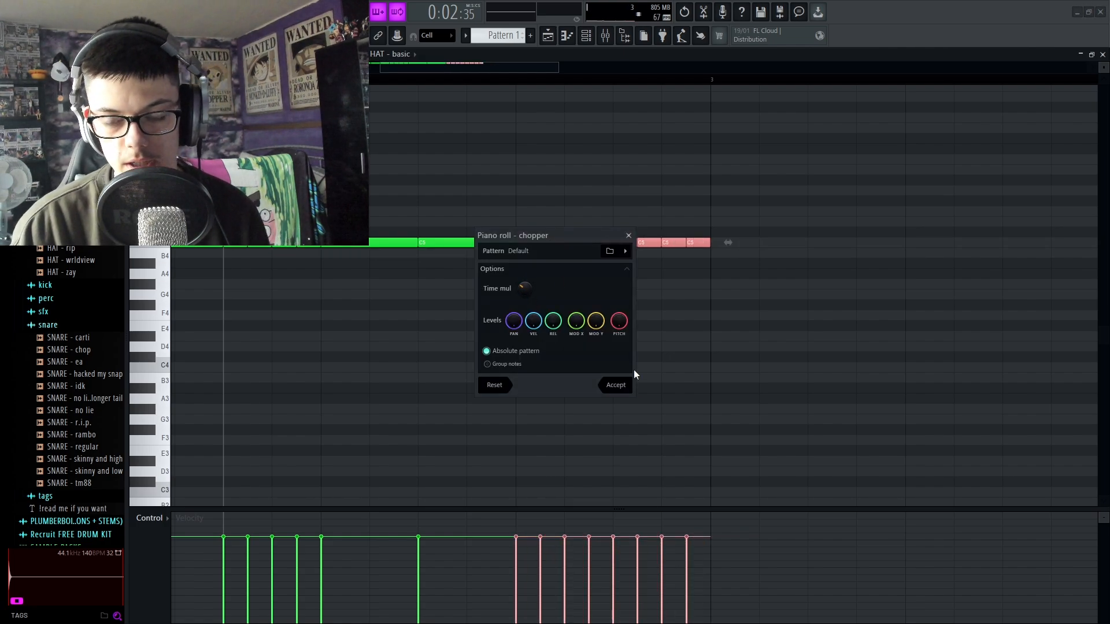
click(630, 387)
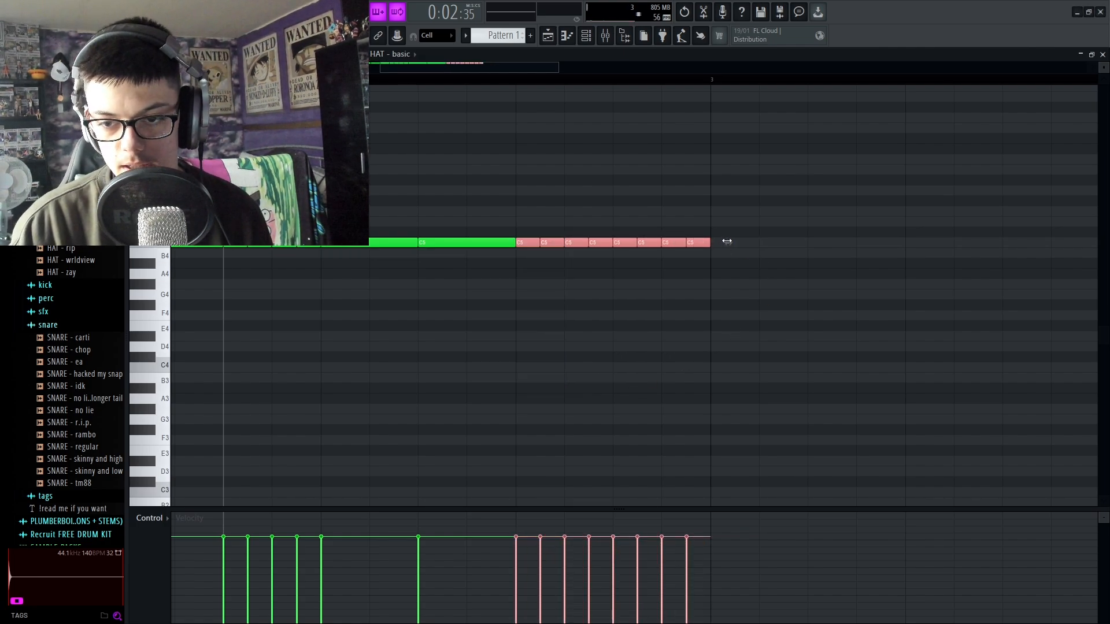
Step: Stretch the eight-note closing hi-hat roll to run about one step past the end of bar 2
drag(726, 241, 777, 245)
key(ctrl+z)
key(ctrl+z)
drag(703, 243, 758, 243)
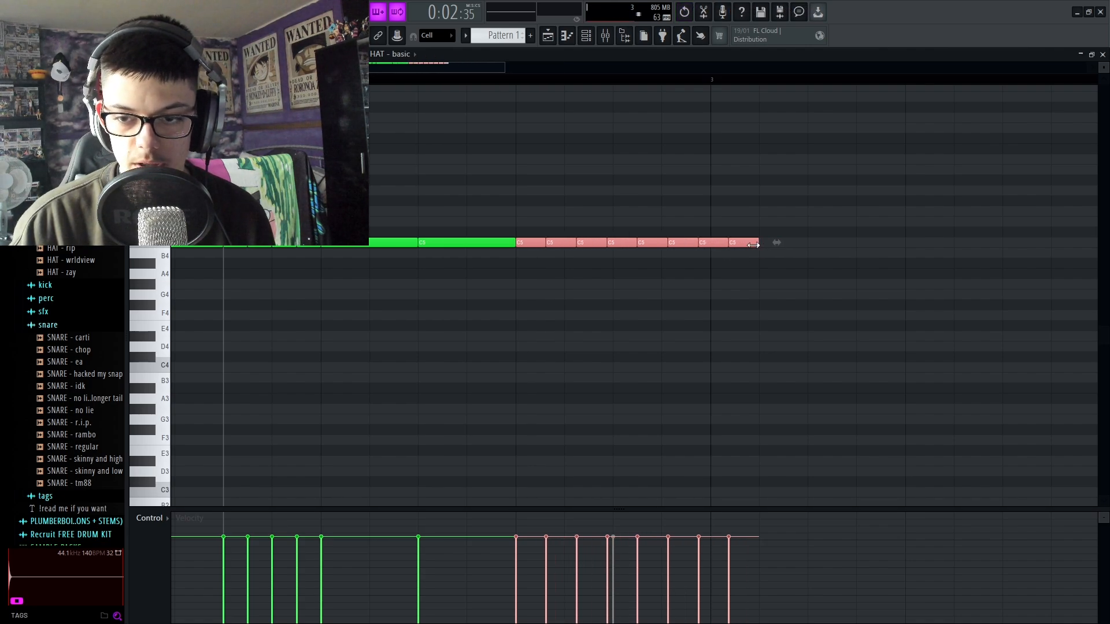
Step: Delete the roll notes beyond bar 2 and finish the roll with a short note ending at the bar line
right_click(740, 242)
right_click(715, 246)
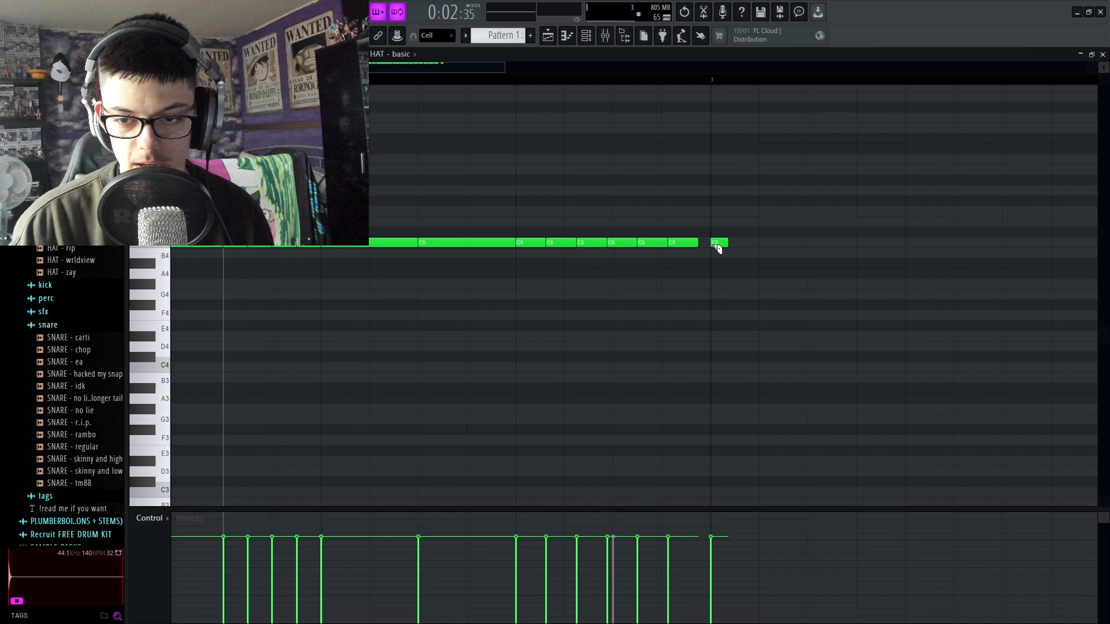
key(ctrl+z)
click(715, 246)
right_click(720, 243)
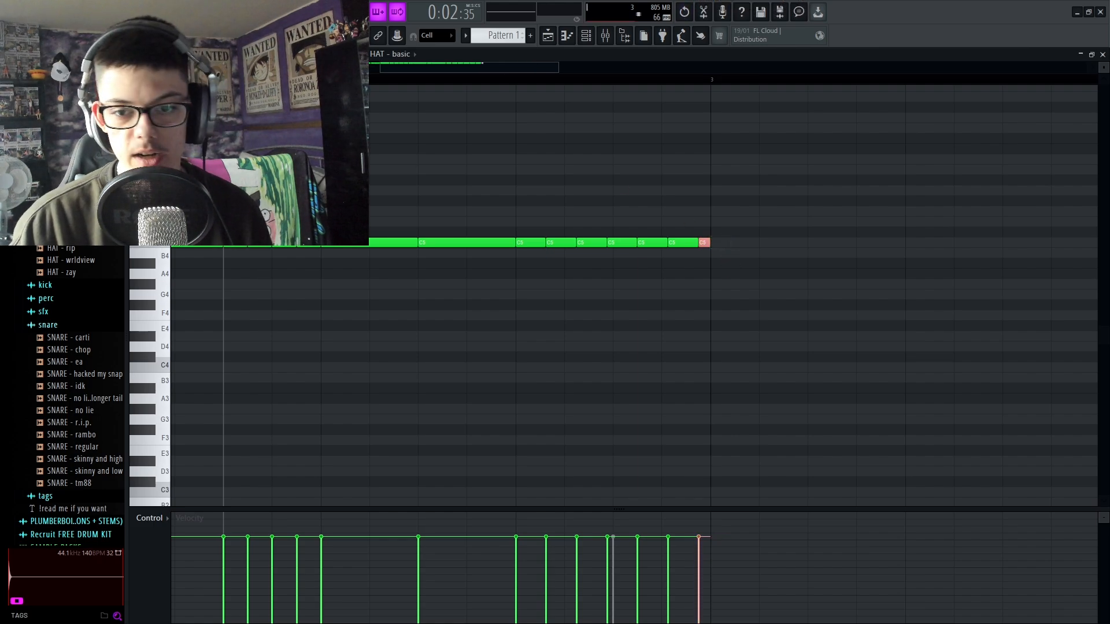
Step: Play the pattern and thin the closing hi-hat roll by removing every second note
key(space)
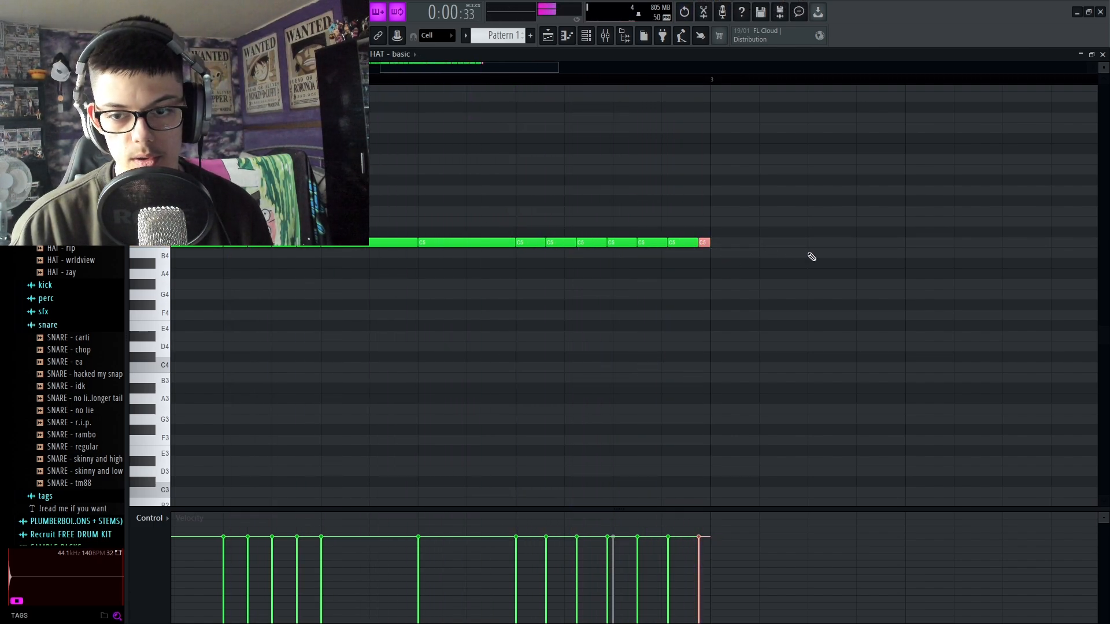
scroll(812, 257, down, 2)
right_click(756, 243)
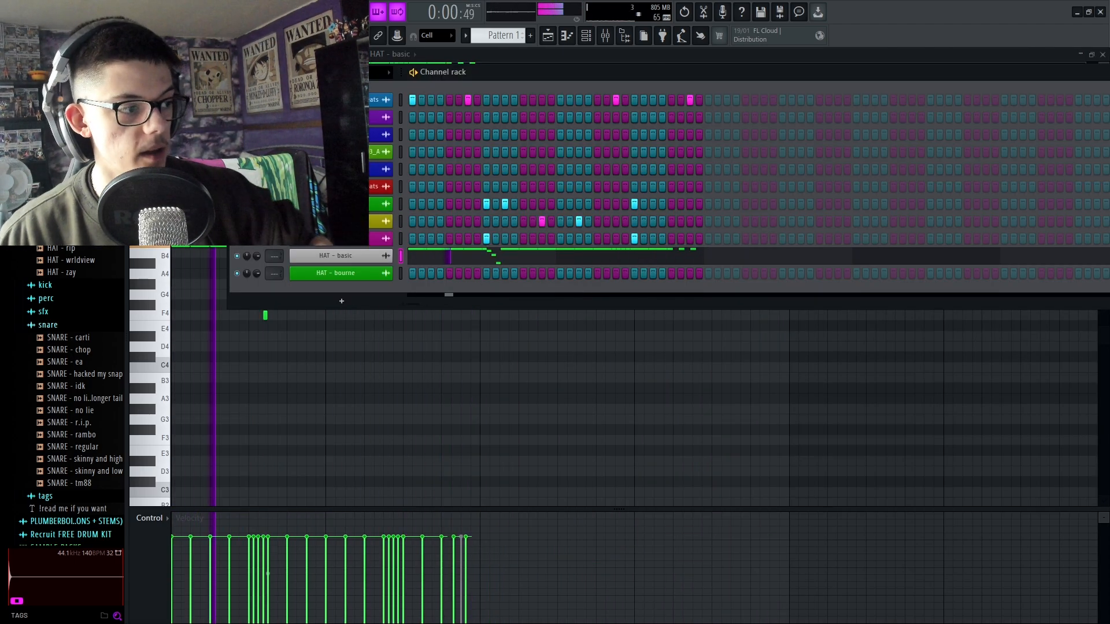
Step: Audition samples in the perc folder, add PERC - triangle as a channel and place its hit on step 29
click(64, 299)
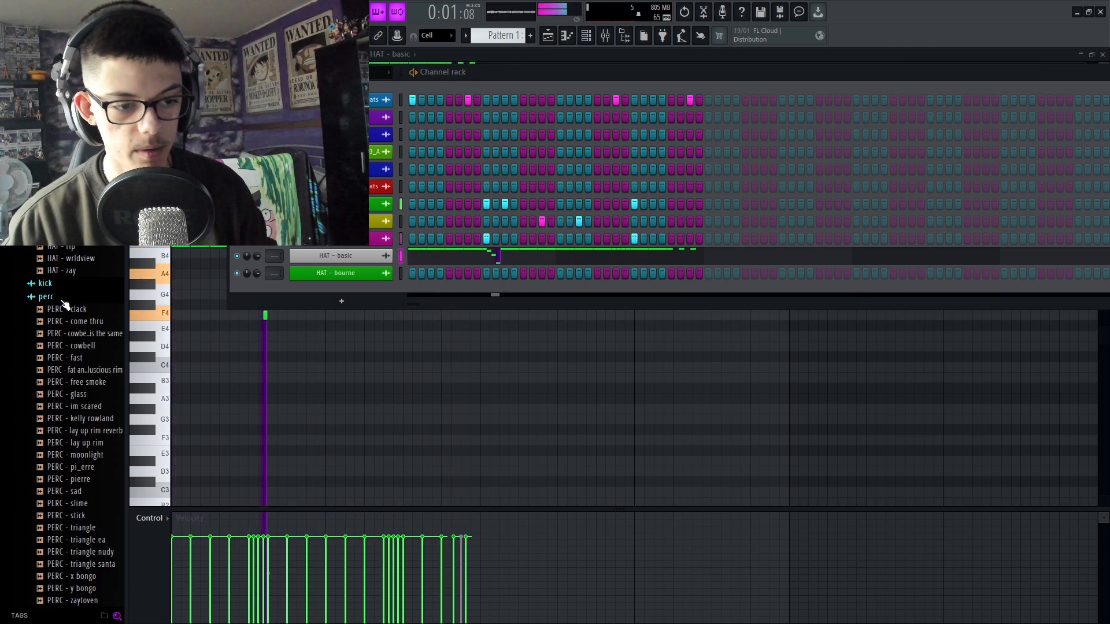
click(80, 420)
scroll(81, 422, down, 4)
click(79, 393)
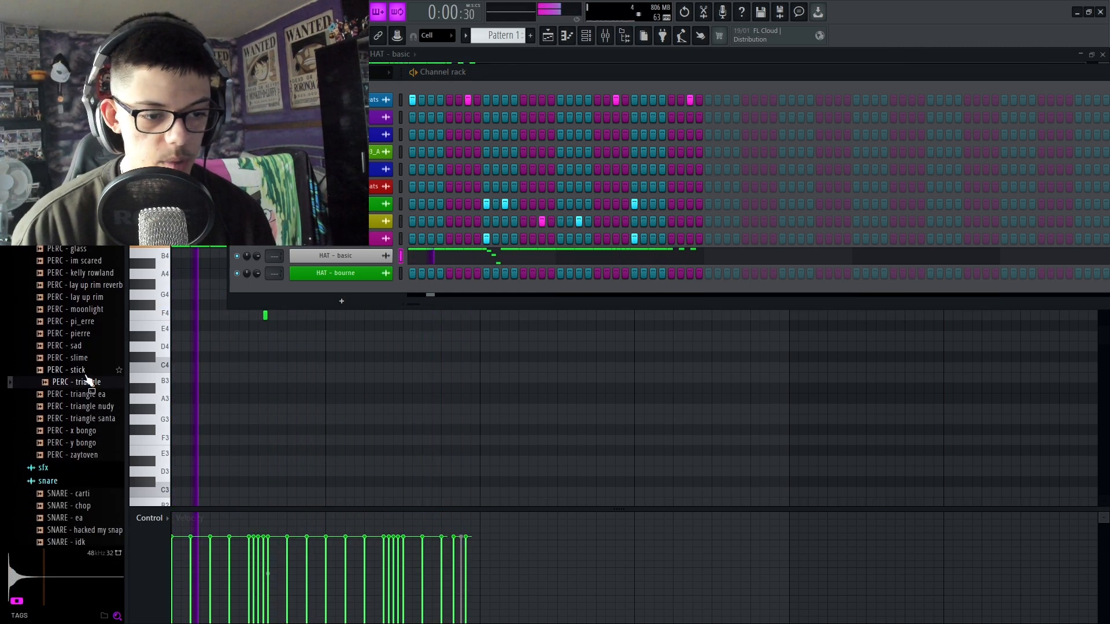
drag(88, 381, 401, 285)
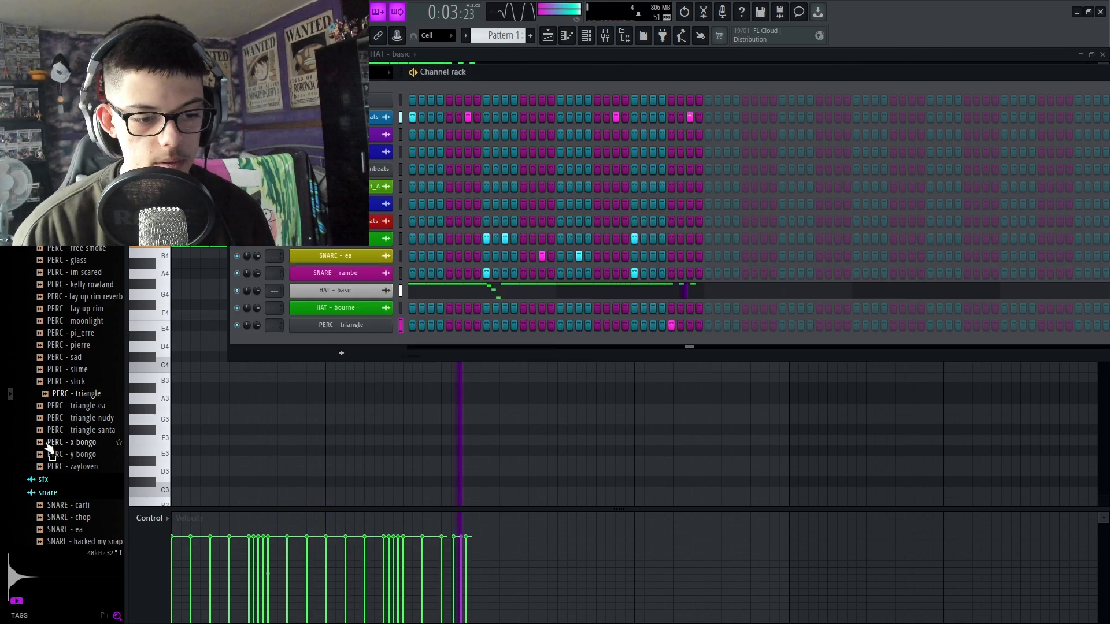
scroll(48, 445, down, 6)
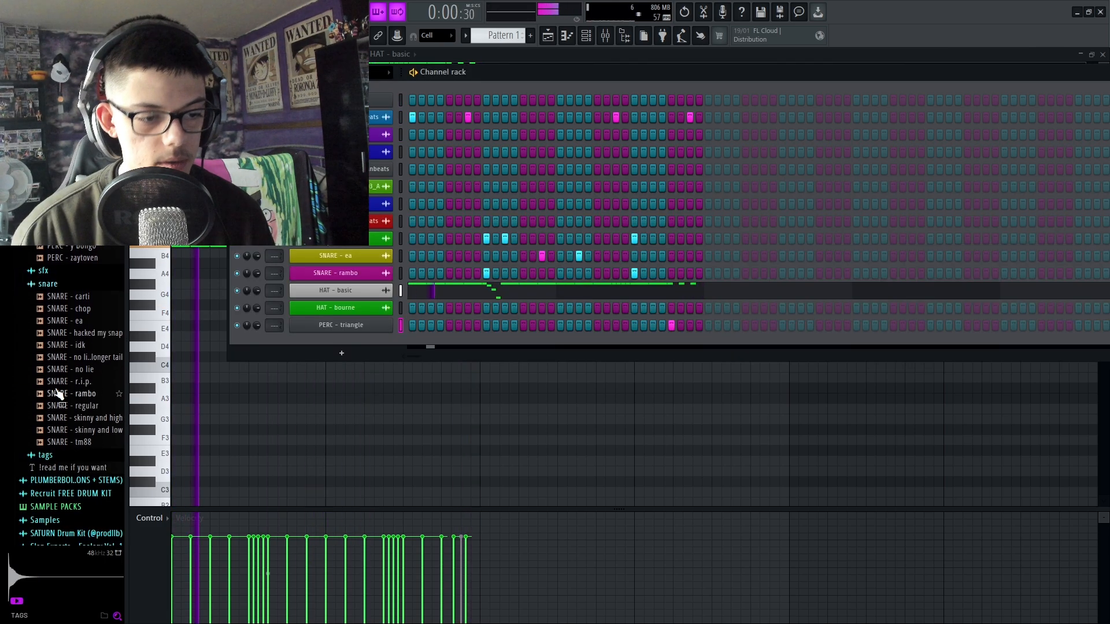
Step: Duplicate the two-bar pattern into bars 3 and 4, dropping the first triangle hit and the repeat's last kick
click(668, 284)
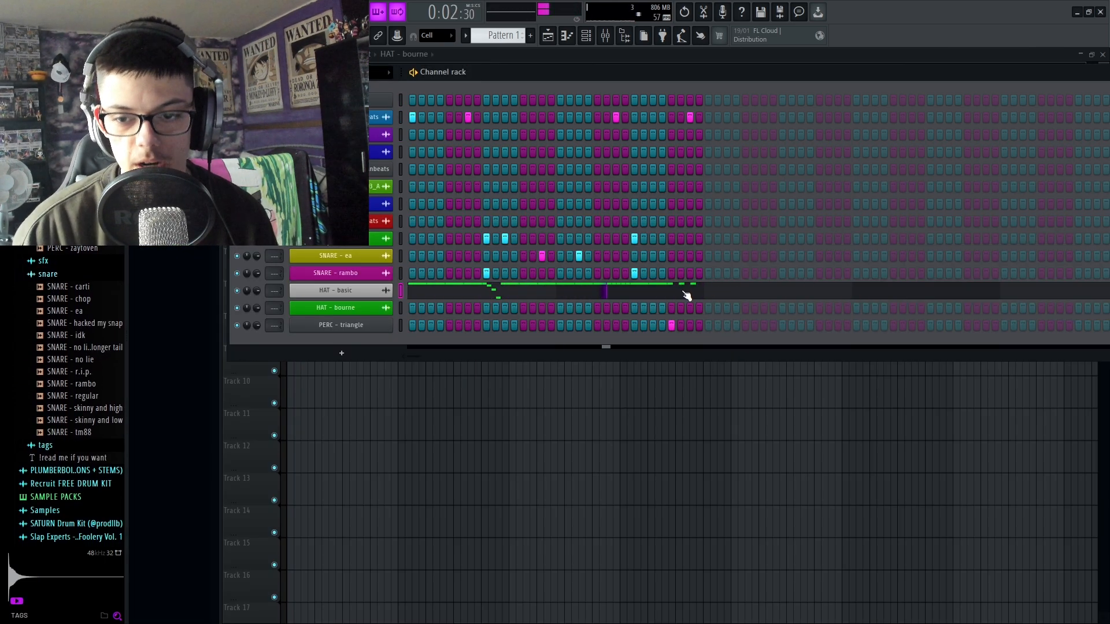
key(space)
key(ctrl+b)
right_click(382, 239)
click(426, 240)
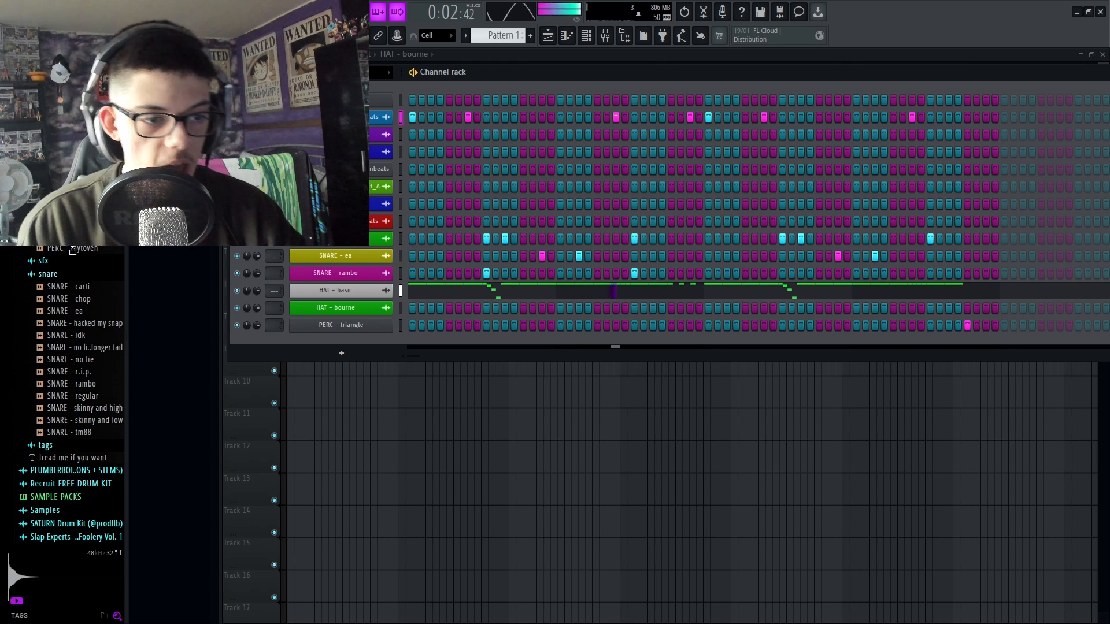
Step: Audition samples in the sfx folder, add SFX - laser 2 as a channel and place its hit on step 1
click(59, 261)
click(76, 442)
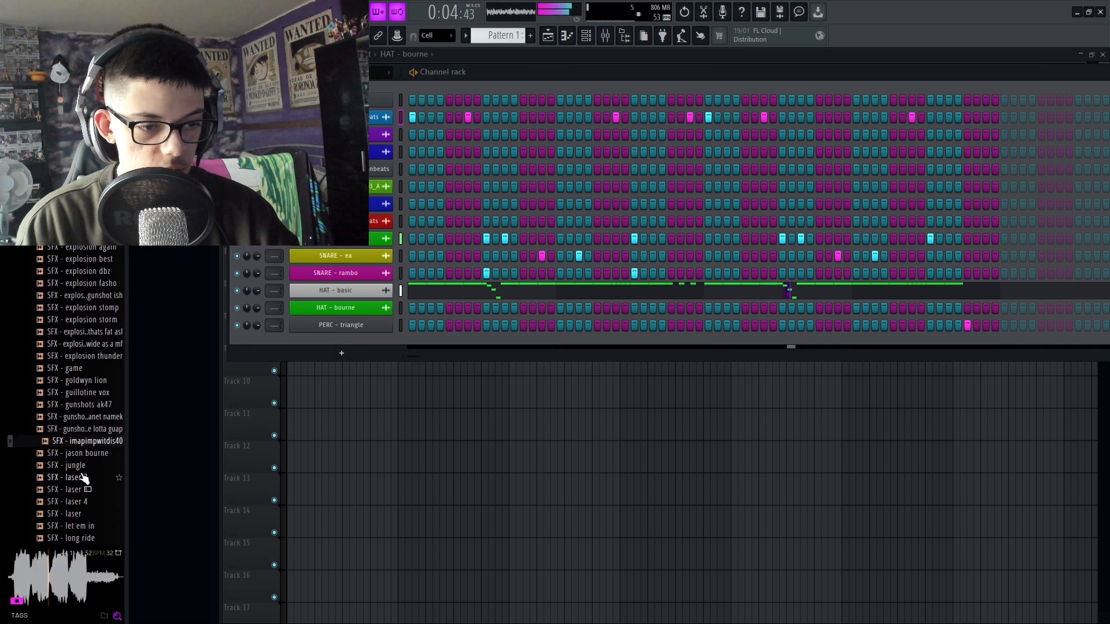
scroll(75, 443, up, 3)
scroll(75, 442, down, 5)
scroll(75, 443, down, 3)
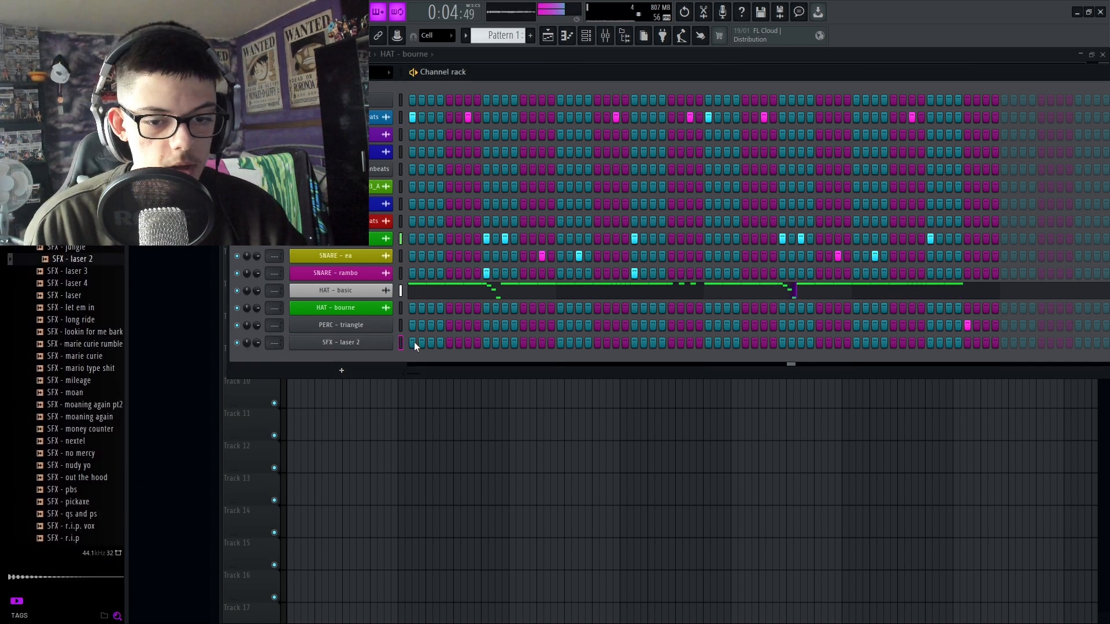
click(413, 342)
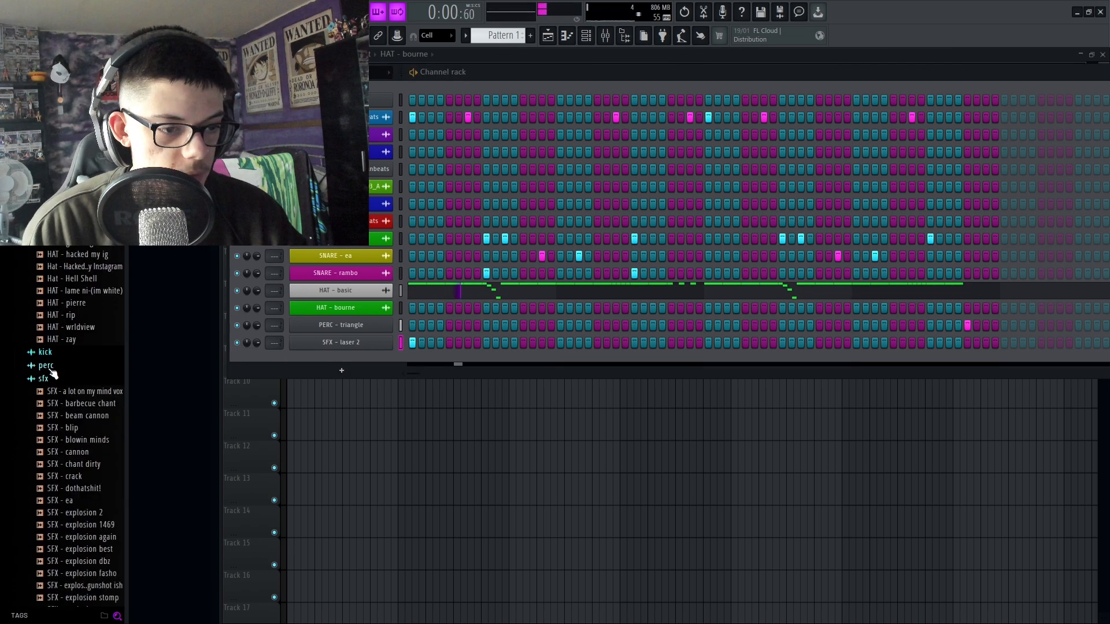
Step: Add OH - southside as a channel, paste the kick's hits into it and remove those on steps 23 and 31
click(58, 379)
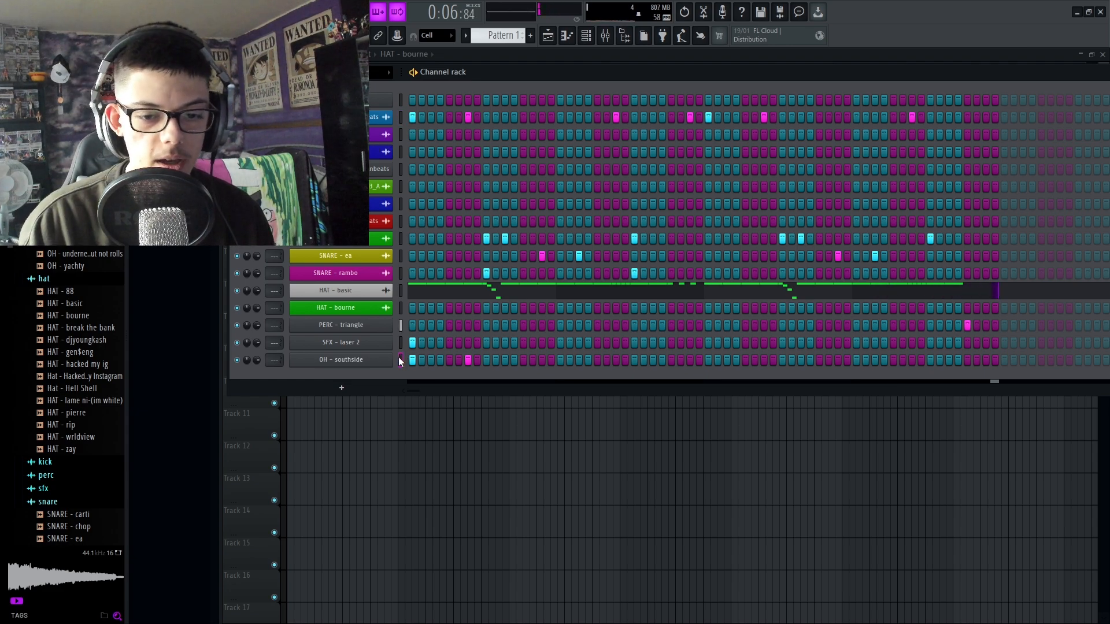
key(ctrl+v)
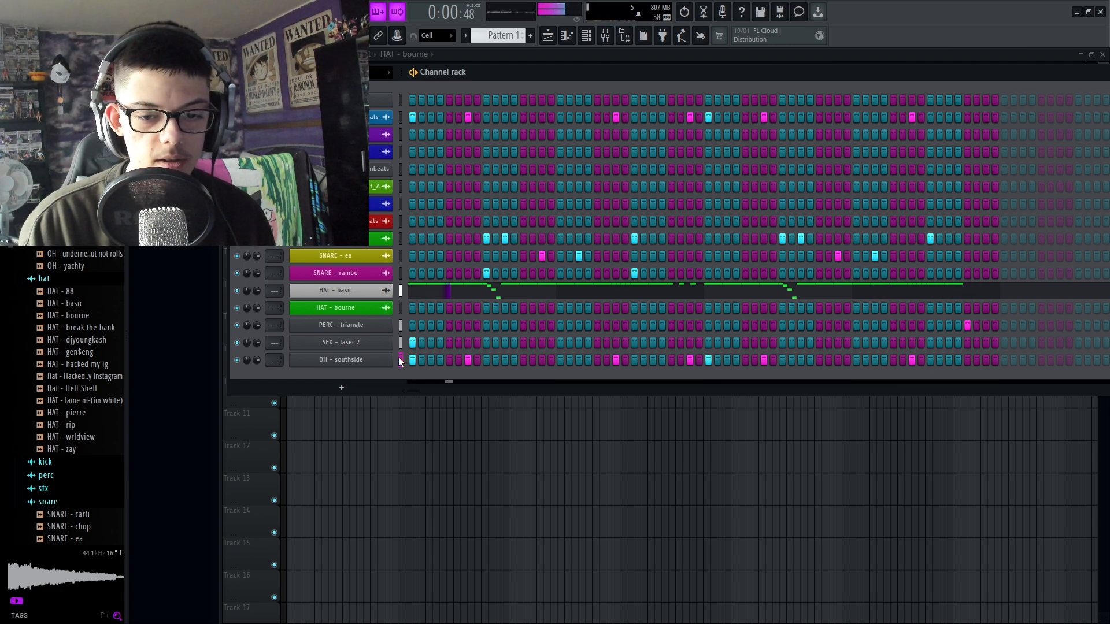
right_click(619, 361)
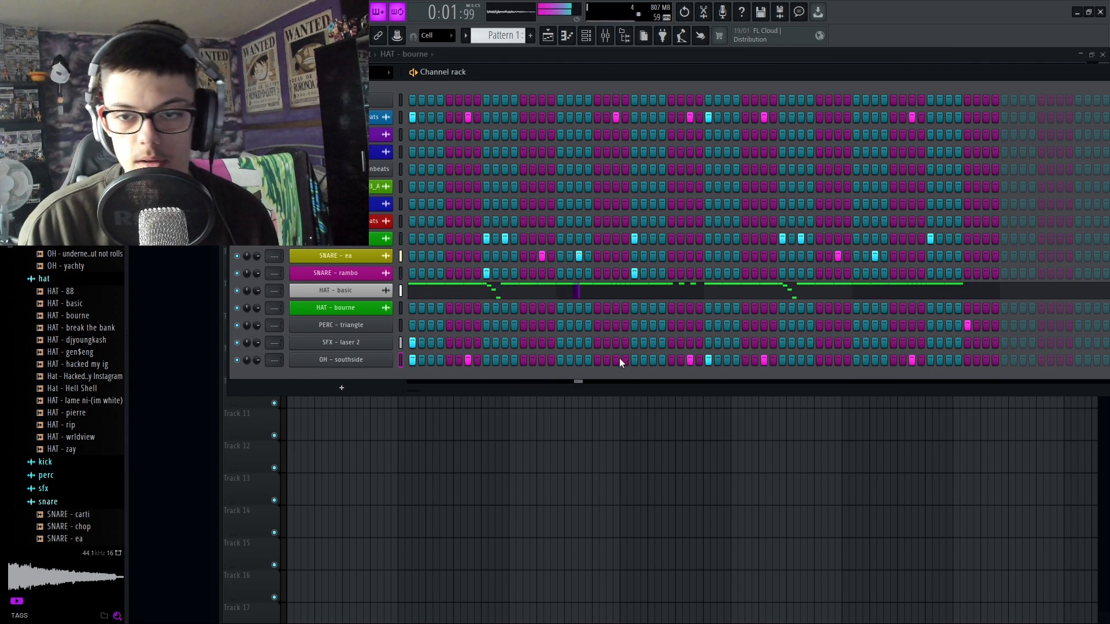
right_click(689, 362)
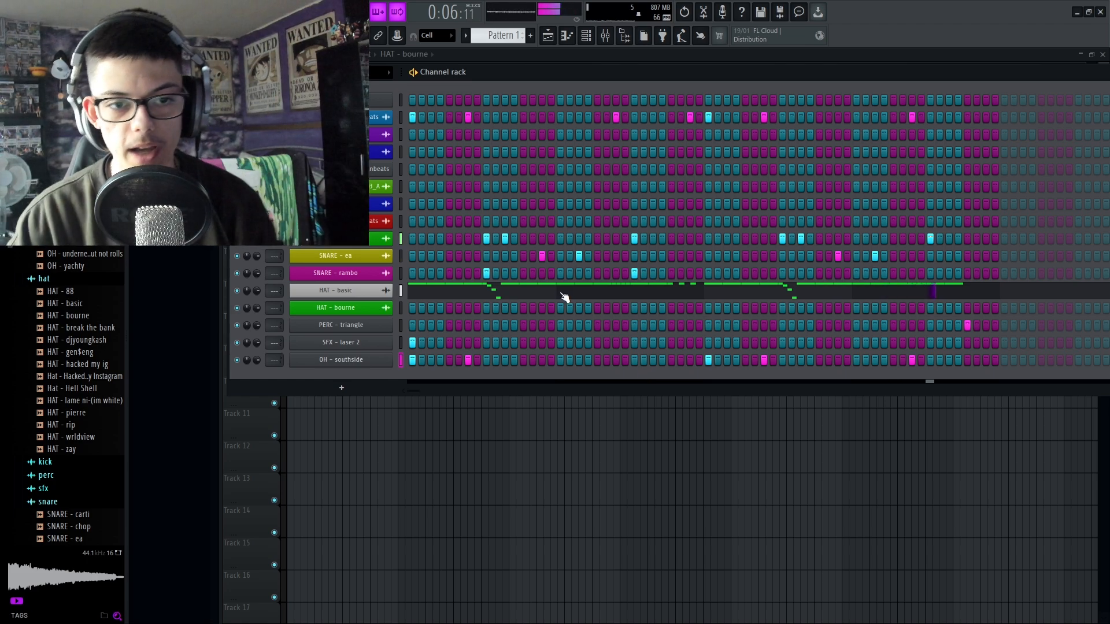
Step: Paste the kick's hits into the uncoloured channel three rows below the kick
click(399, 170)
key(ctrl+v)
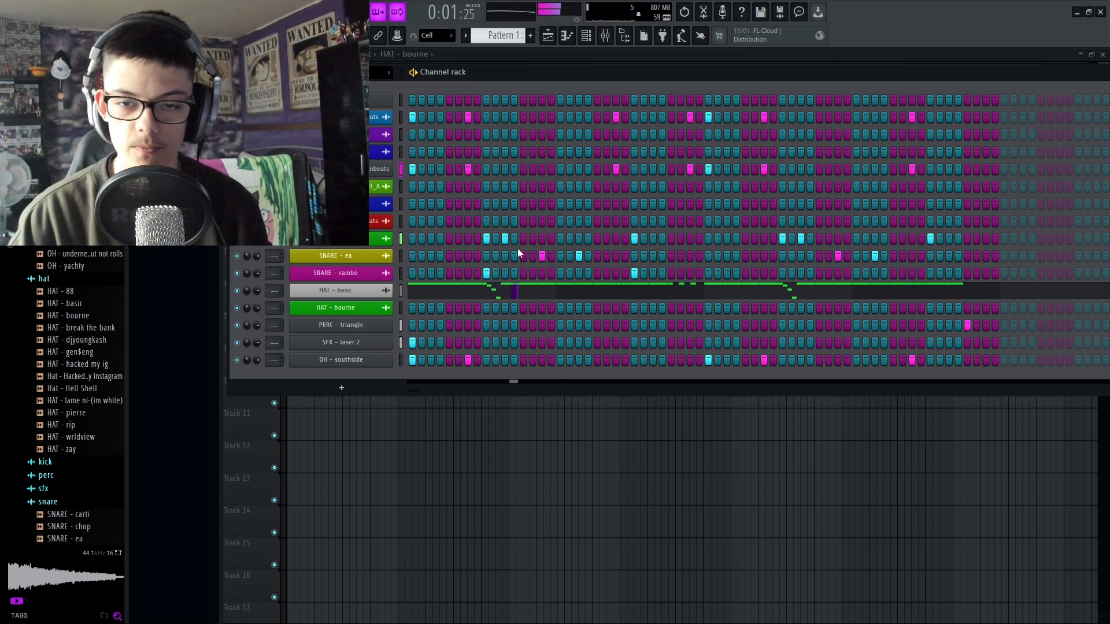